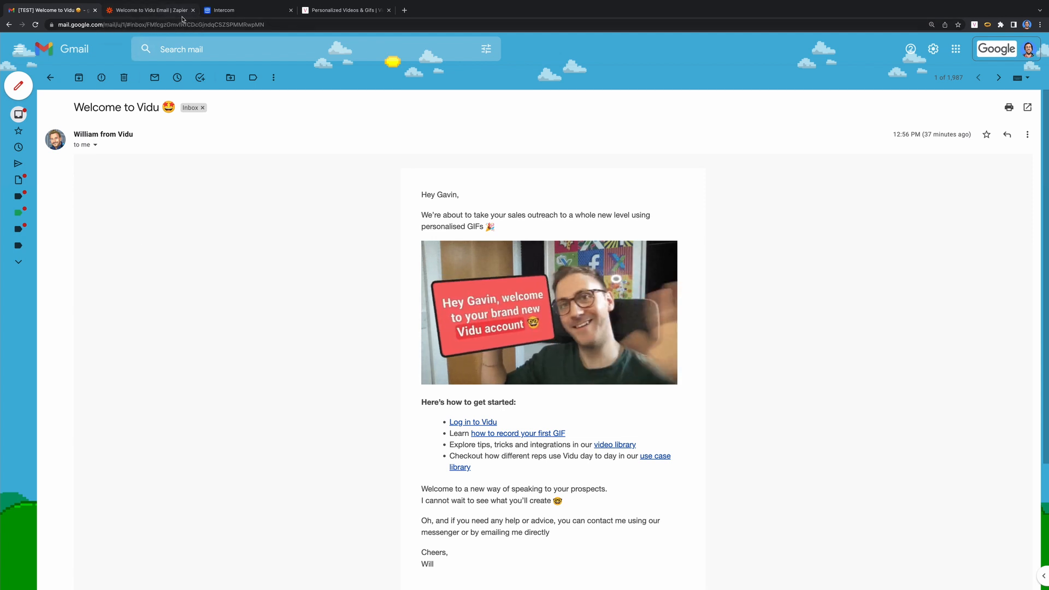
- Glance over the five-step Welcome to Vidu Email zap, then bring up Intercom's onboarding series
click(139, 14)
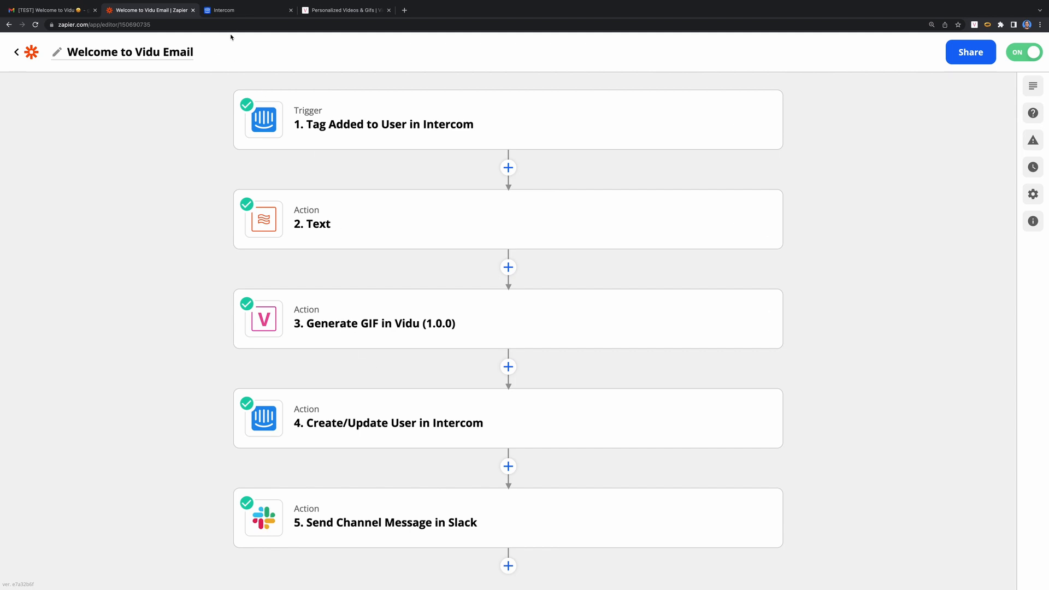
click(221, 10)
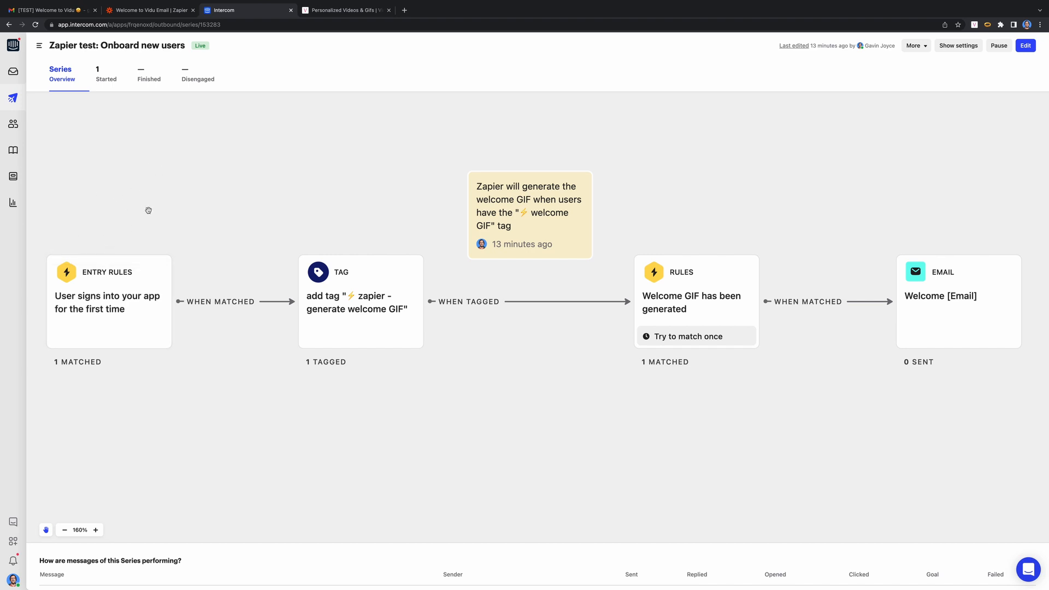
- Inspect the series' tag step and briefly check back on the Zapier zap
click(348, 310)
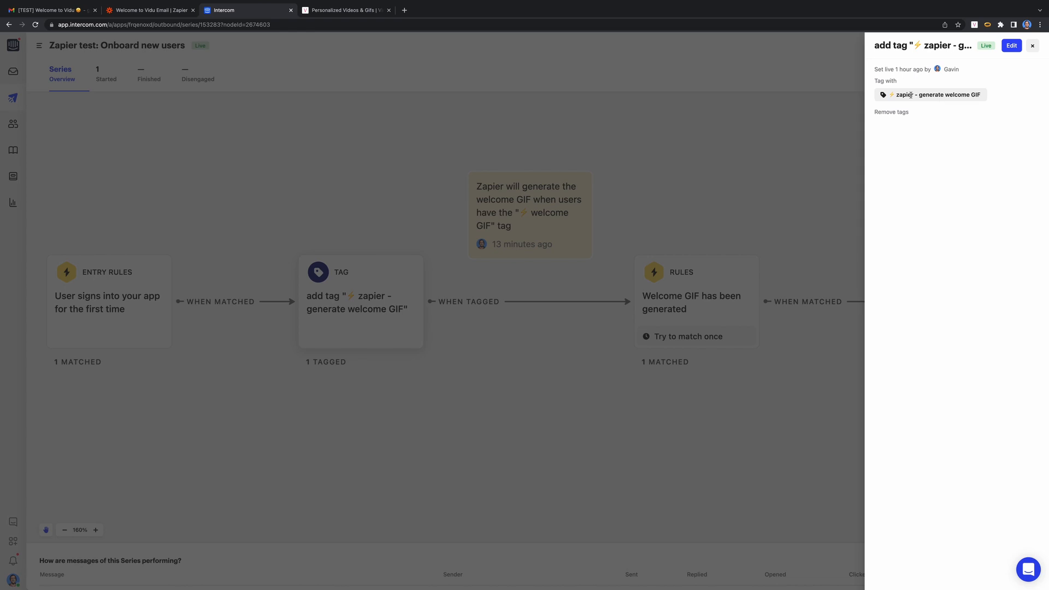
click(1032, 45)
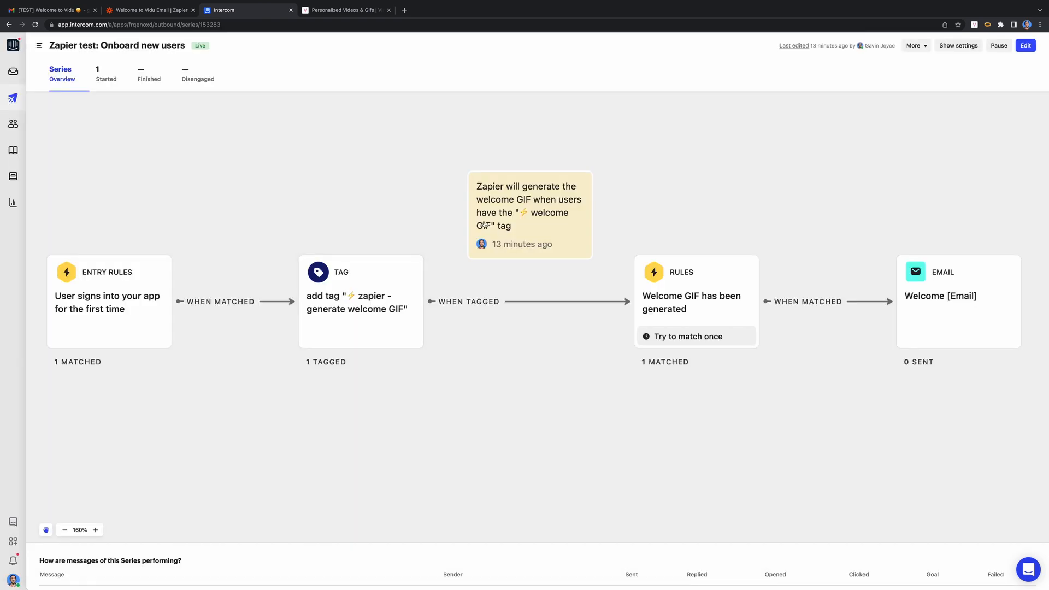
click(145, 11)
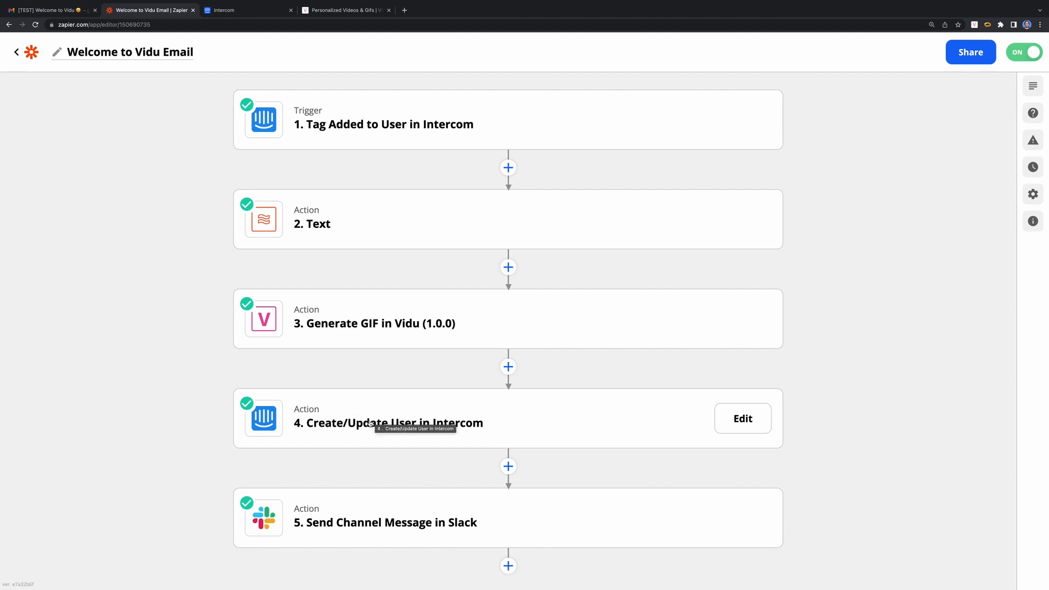
click(245, 13)
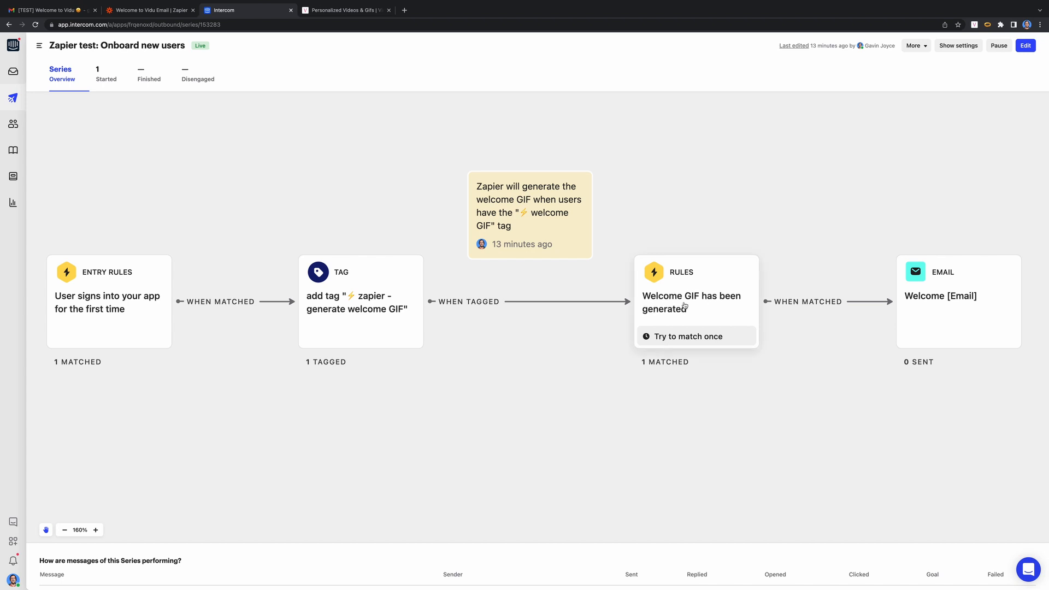
- Review the 'Welcome GIF has been generated' rule, then open the Welcome [Email] message
drag(712, 277, 780, 240)
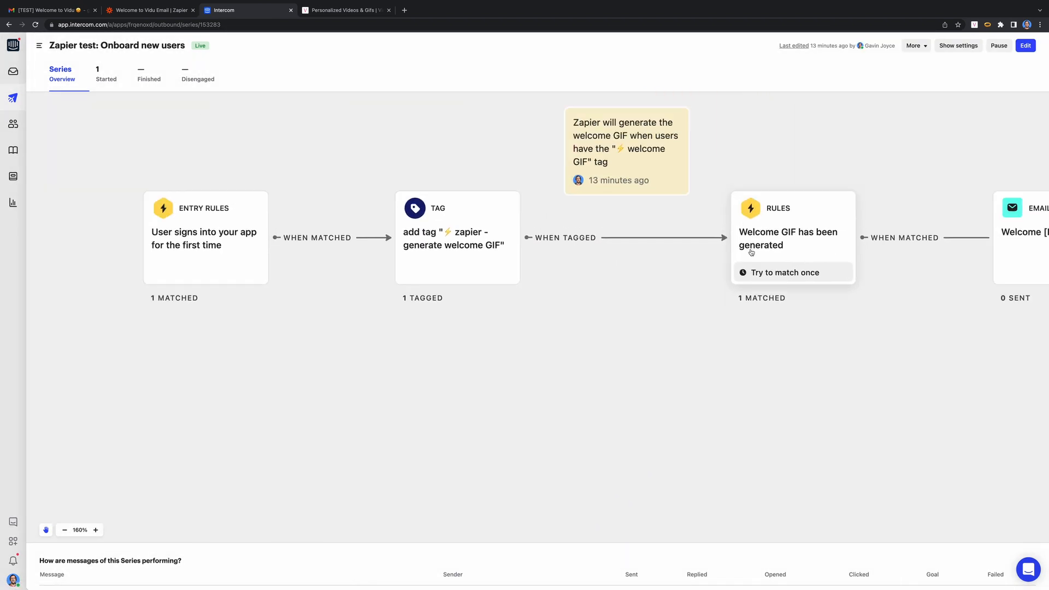
click(781, 240)
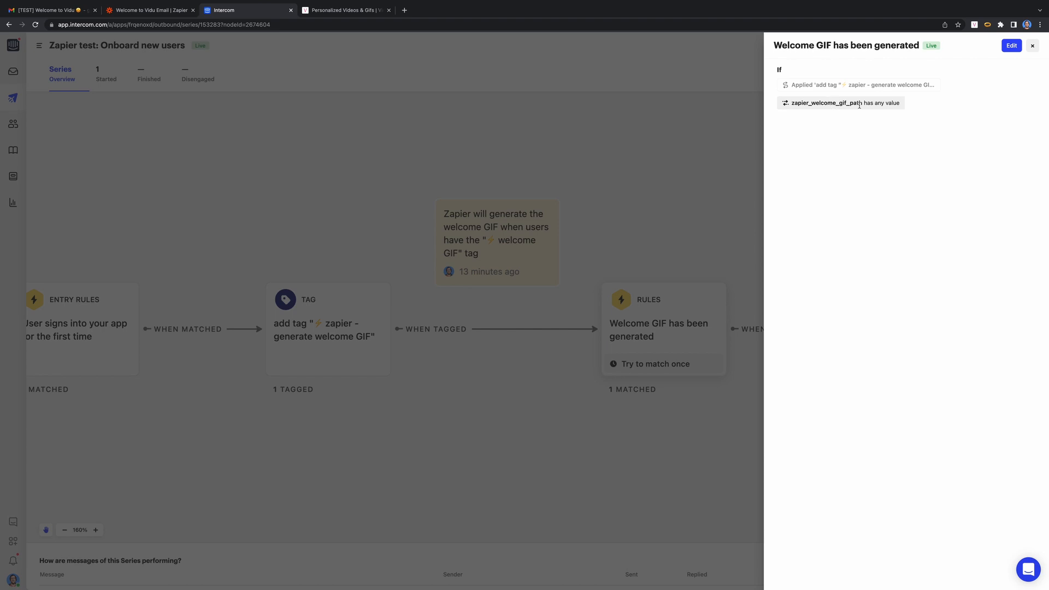
click(1033, 46)
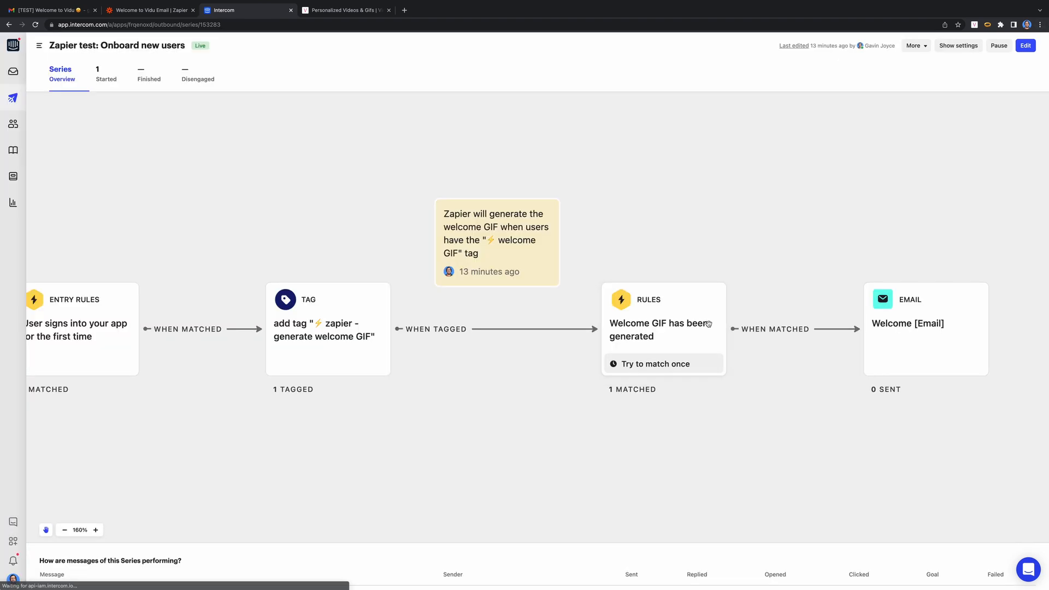
click(922, 344)
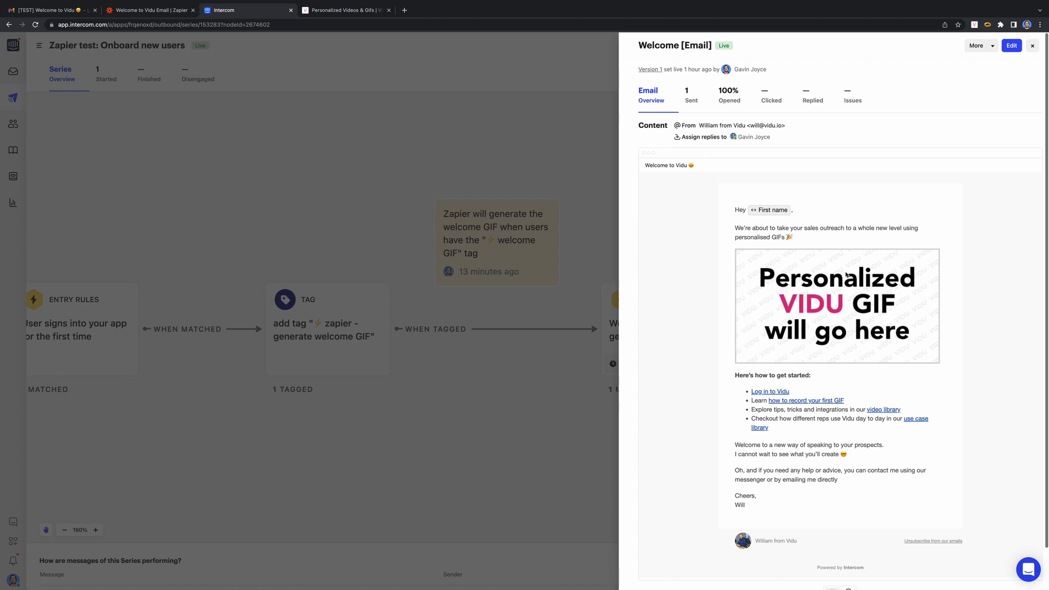
- Inspect the welcome email's GIF block HTML, confirming its source custom_data.zapier_welcome_gif_path
click(1012, 45)
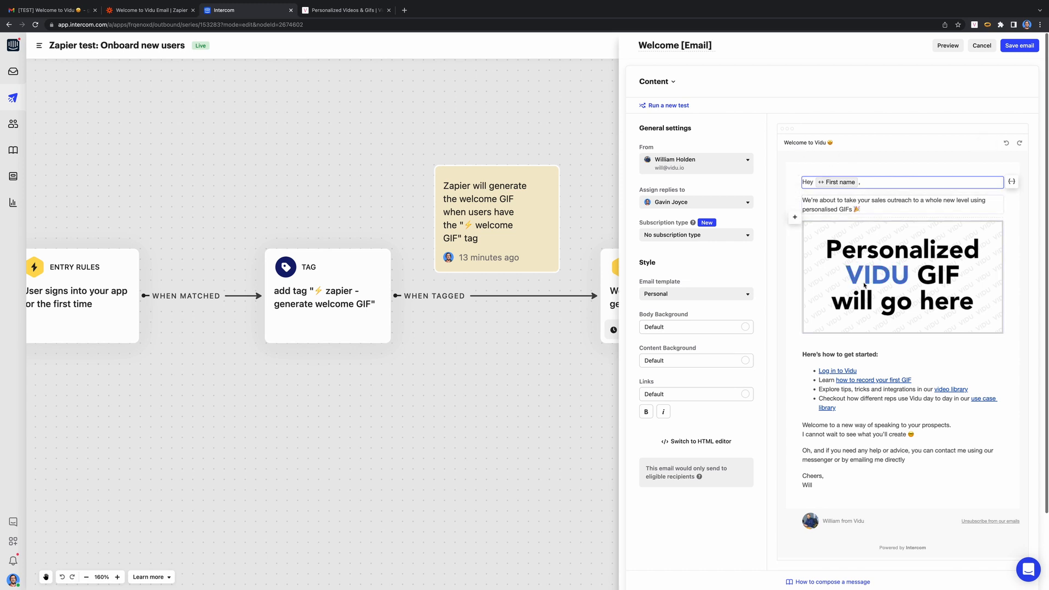
click(908, 223)
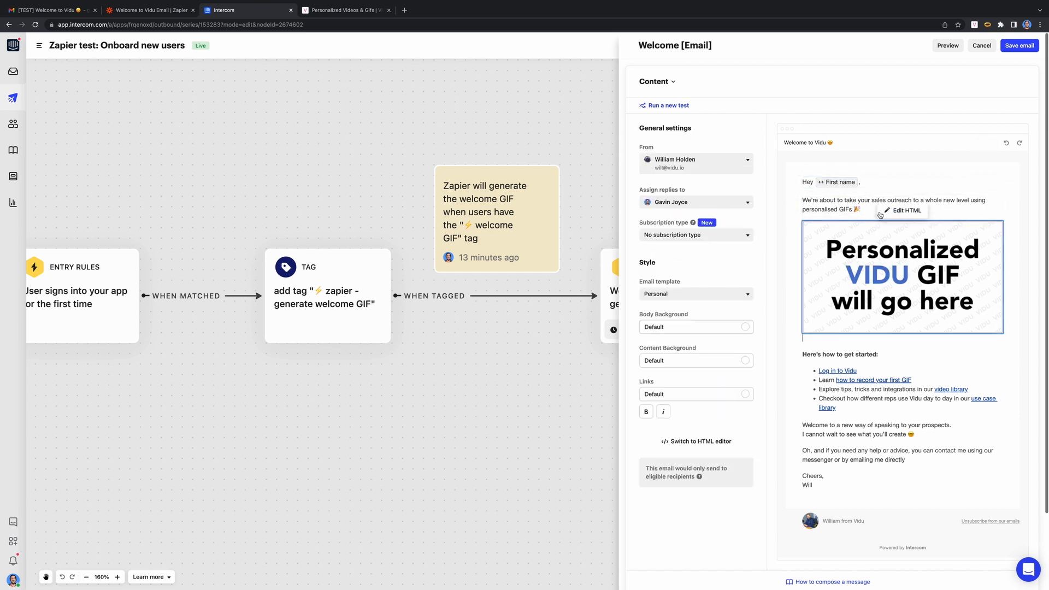
click(900, 211)
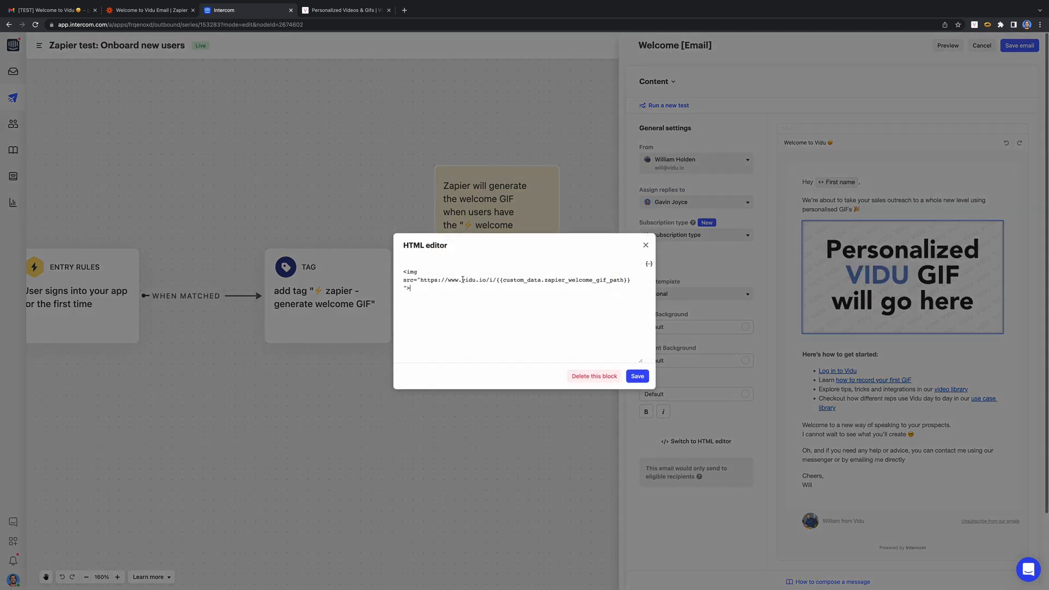
double_click(558, 281)
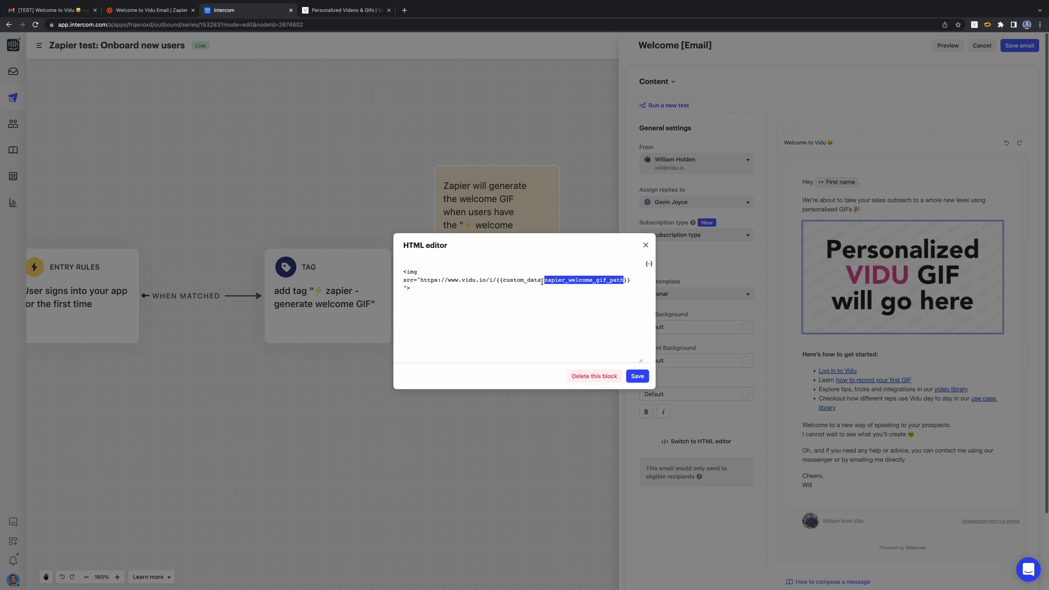
click(646, 245)
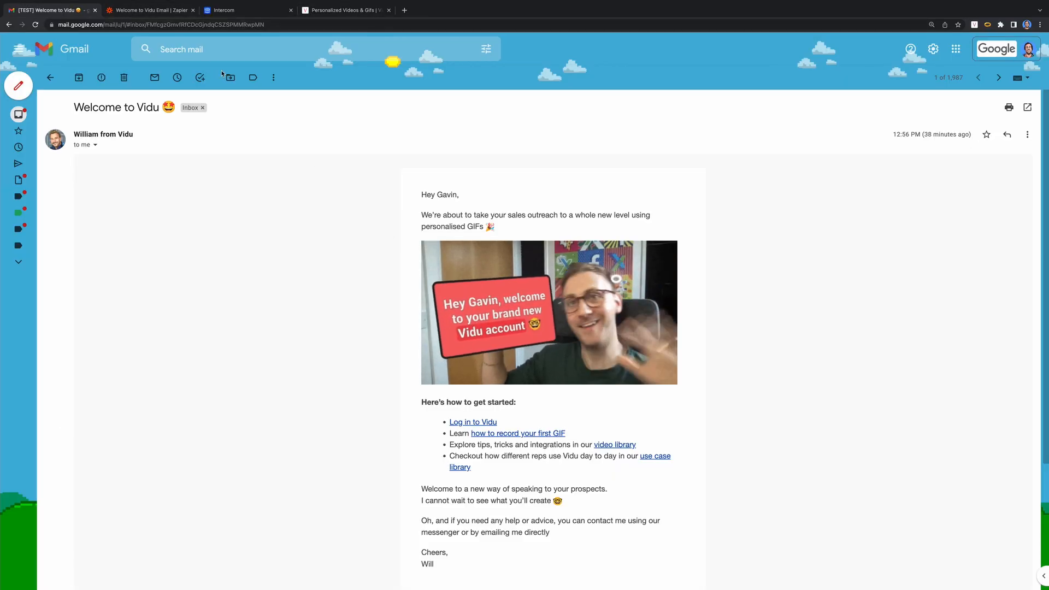
- Glance at the Zapier zap, then close Intercom's welcome email editor
click(171, 13)
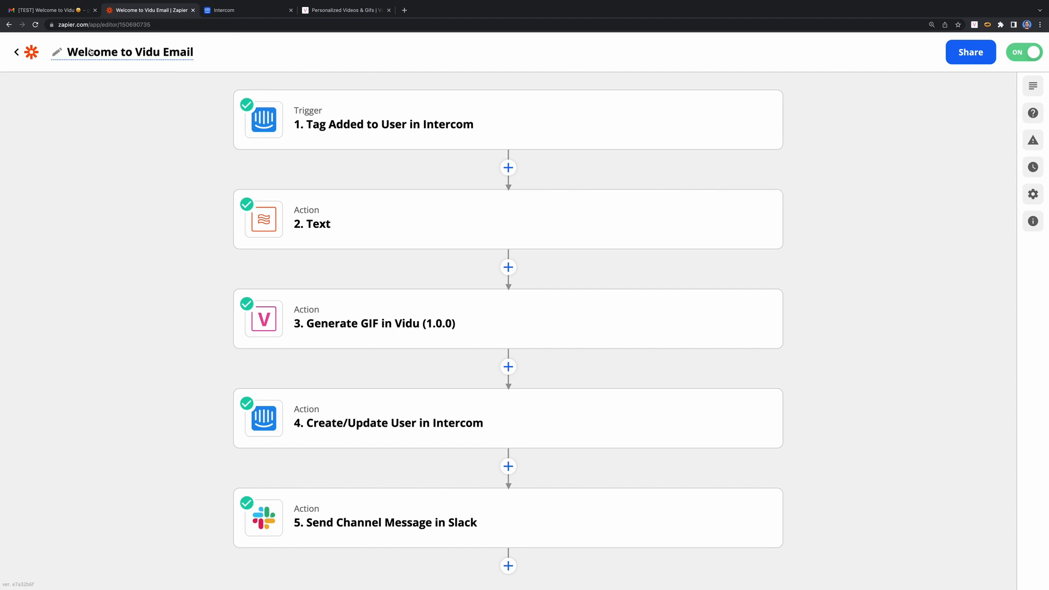
mouse_move(350, 122)
click(229, 15)
click(201, 253)
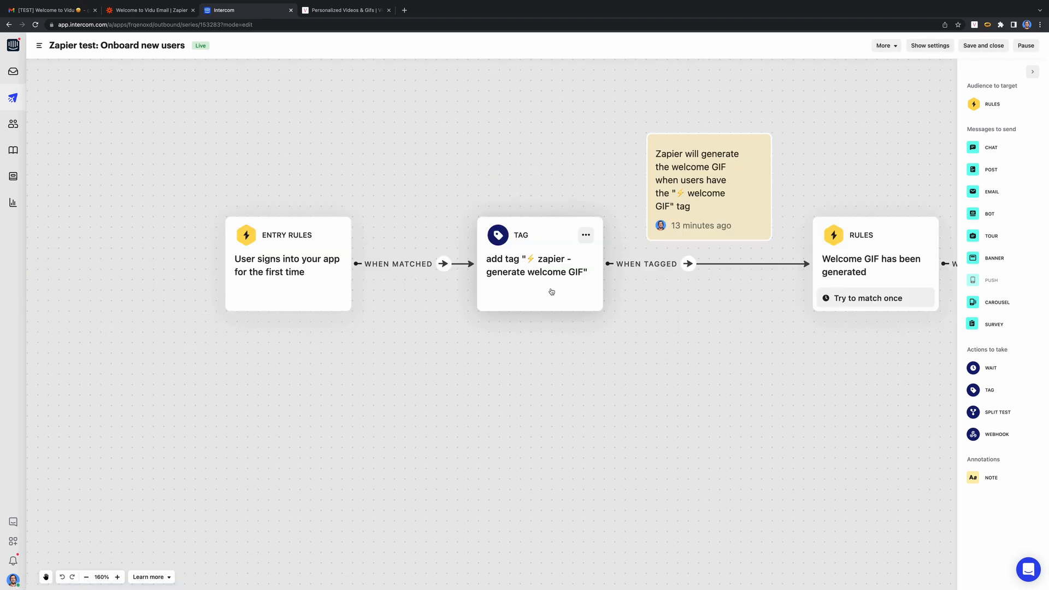
- Confirm the tag step applies the '⚡ zapier - generate welcome GIF' tag
click(551, 290)
mouse_move(902, 112)
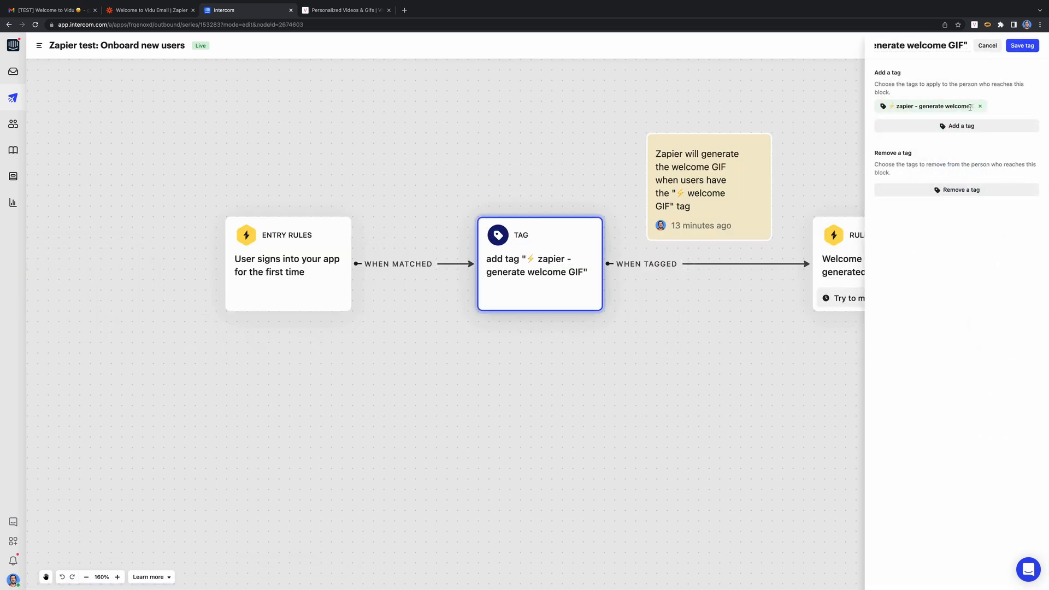
click(987, 45)
click(172, 9)
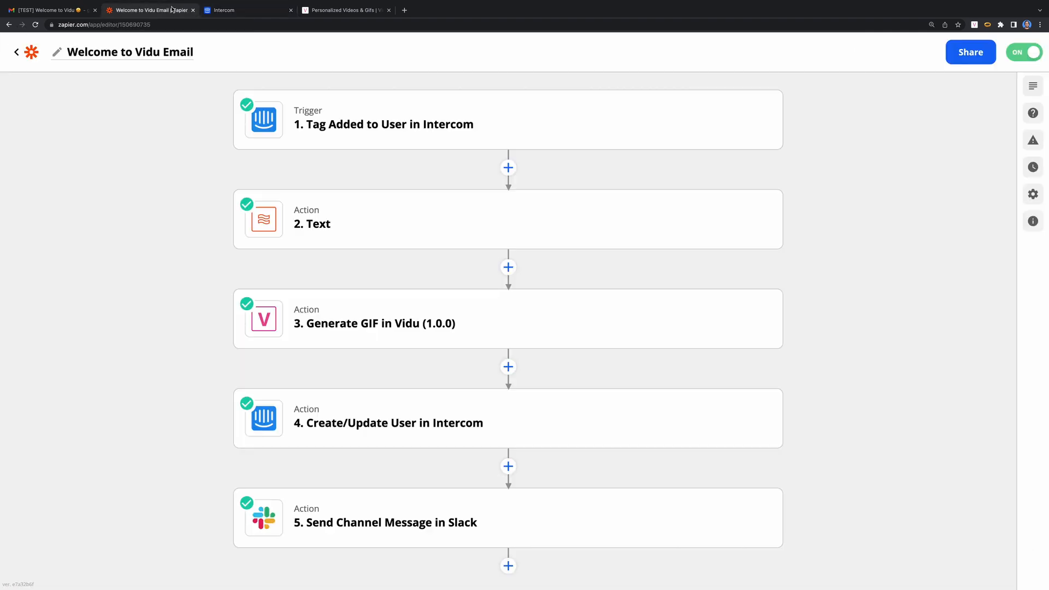
- Check which Intercom tag fires the zap's trigger step
click(382, 140)
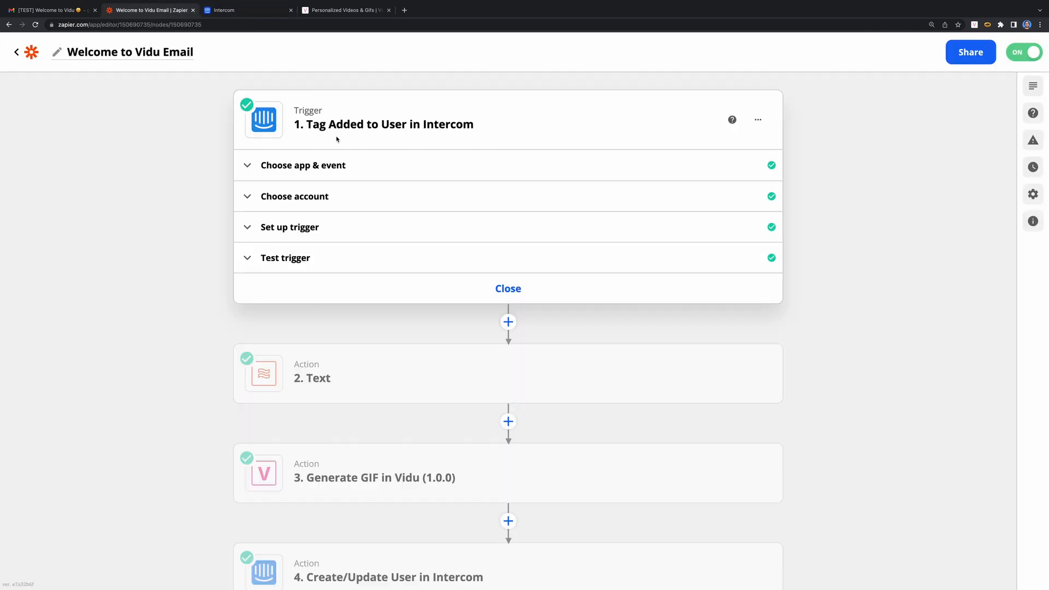
click(325, 233)
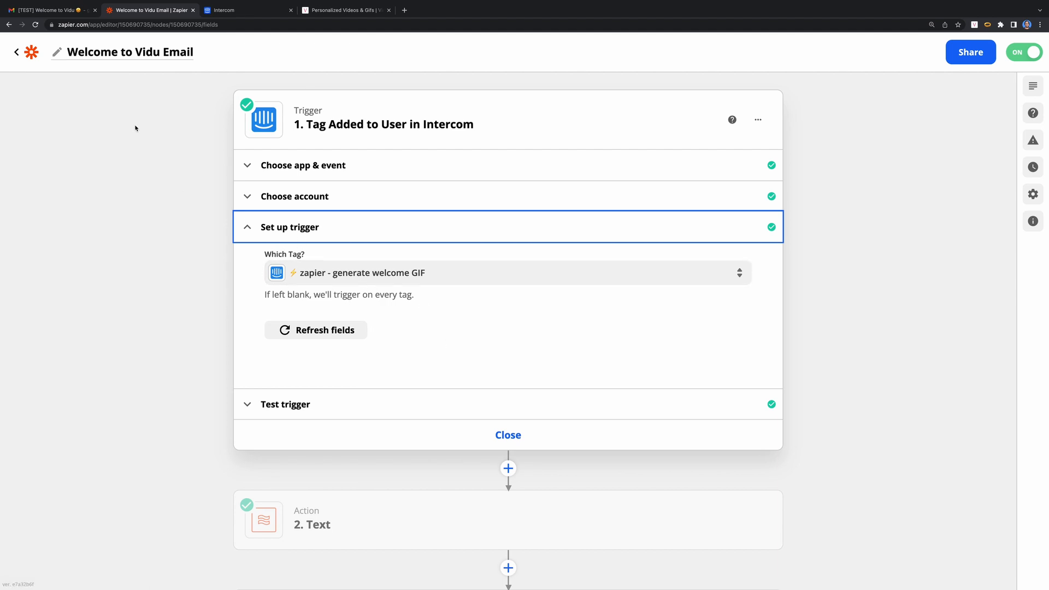
click(498, 442)
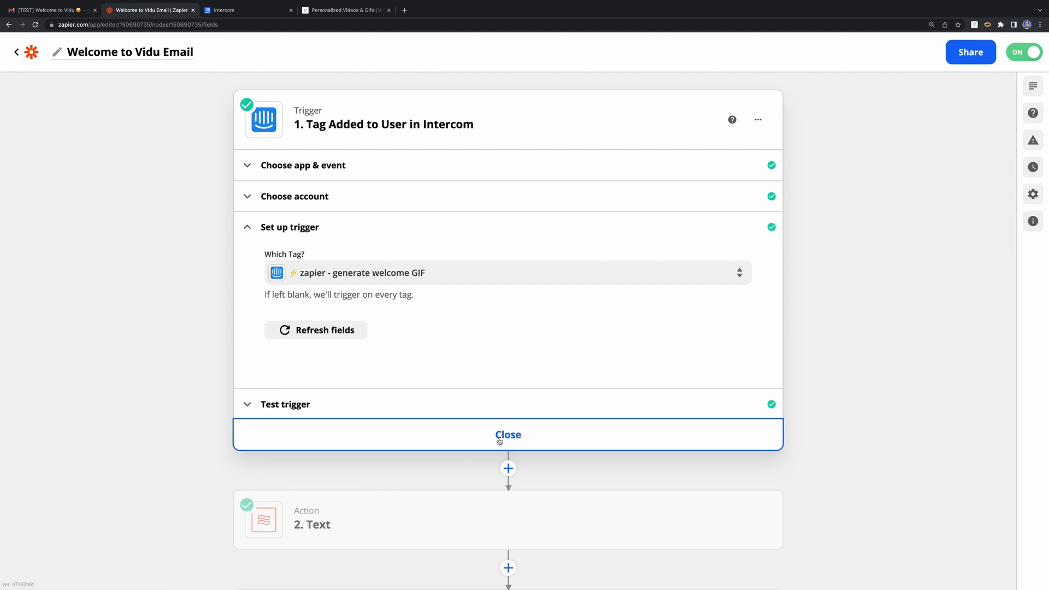
- Review the Text step's Split Text settings on the user name and its first-name test output
click(347, 202)
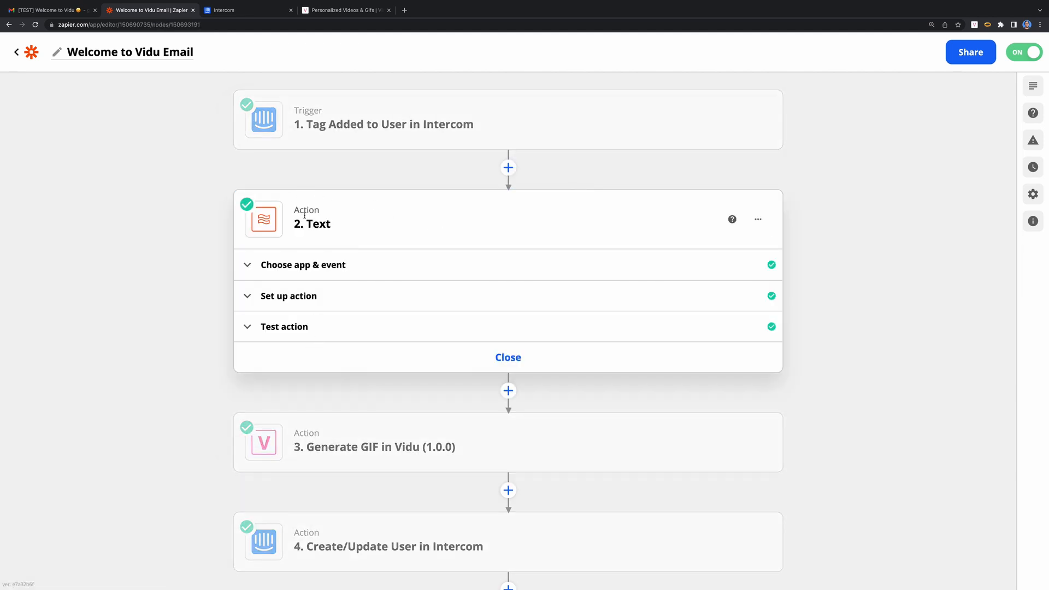
click(352, 304)
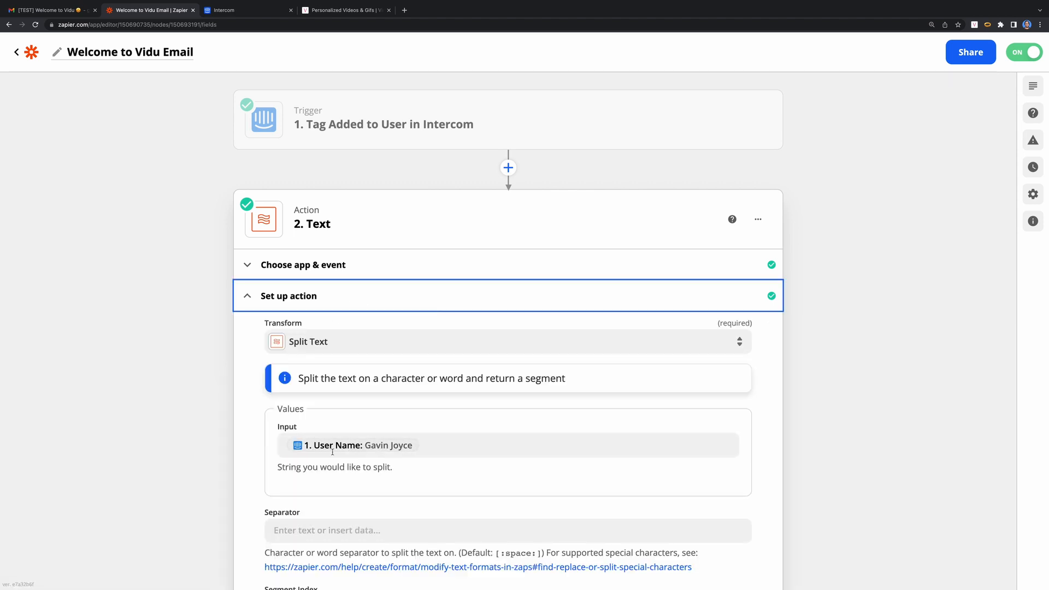
scroll(162, 426, down, 5)
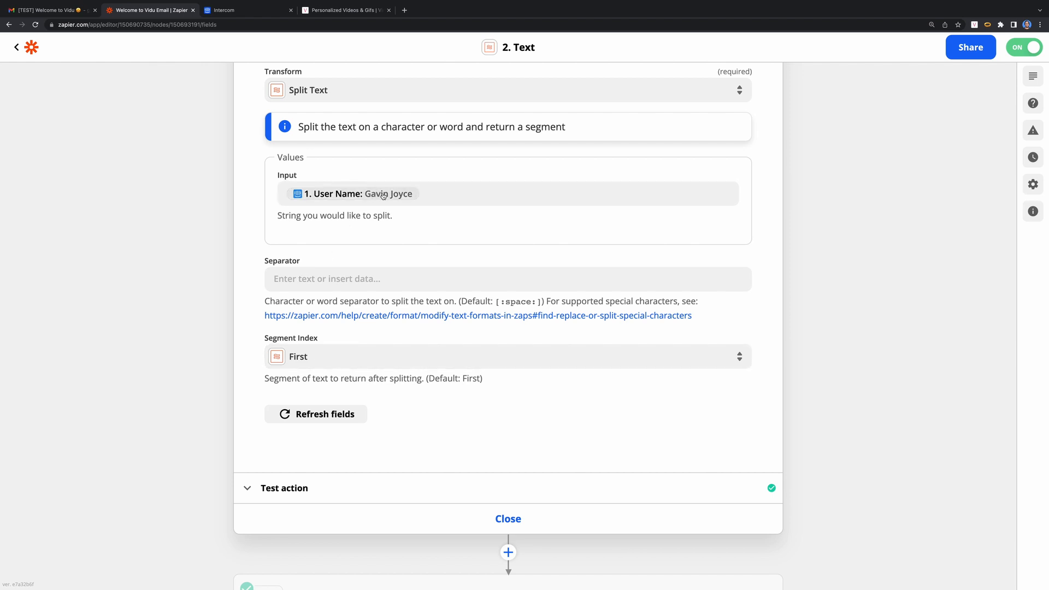
click(342, 488)
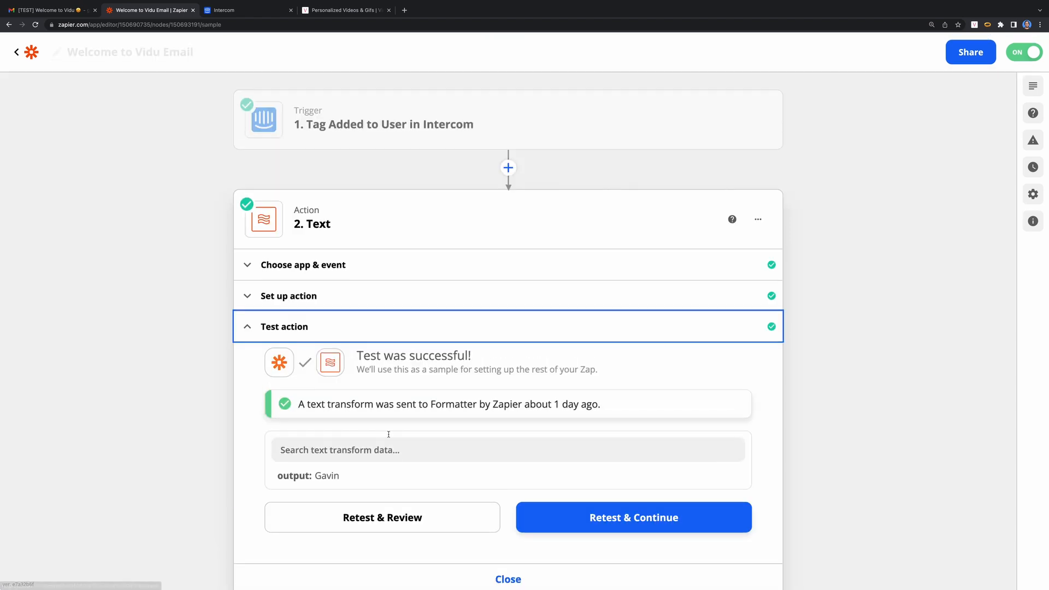
double_click(327, 382)
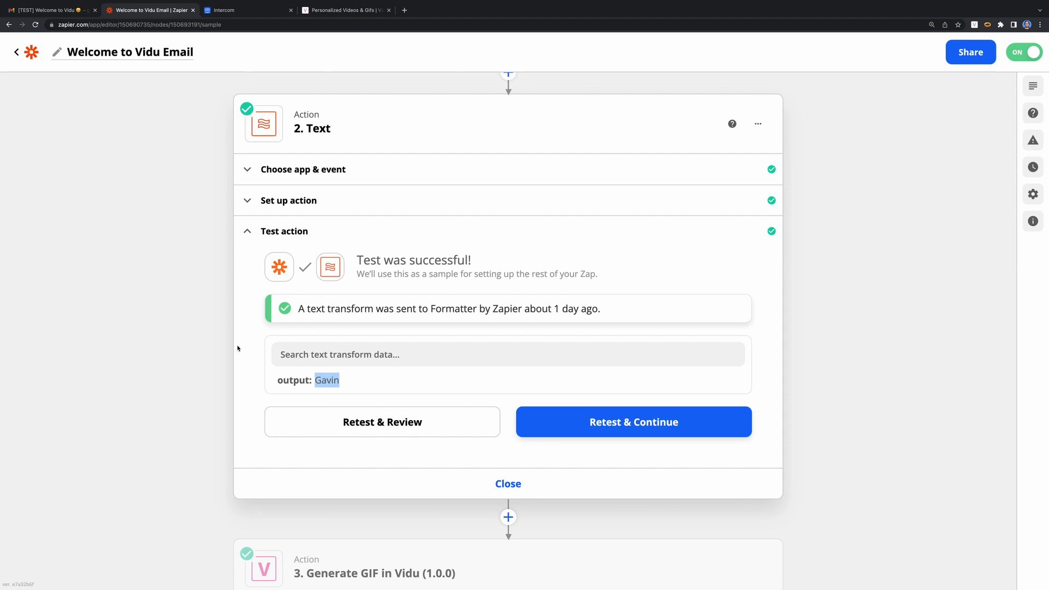
- Review the Vidu step: Onboarding welcome project, Message card, Random theme, first-name greeting
scroll(386, 335, down, 5)
click(478, 358)
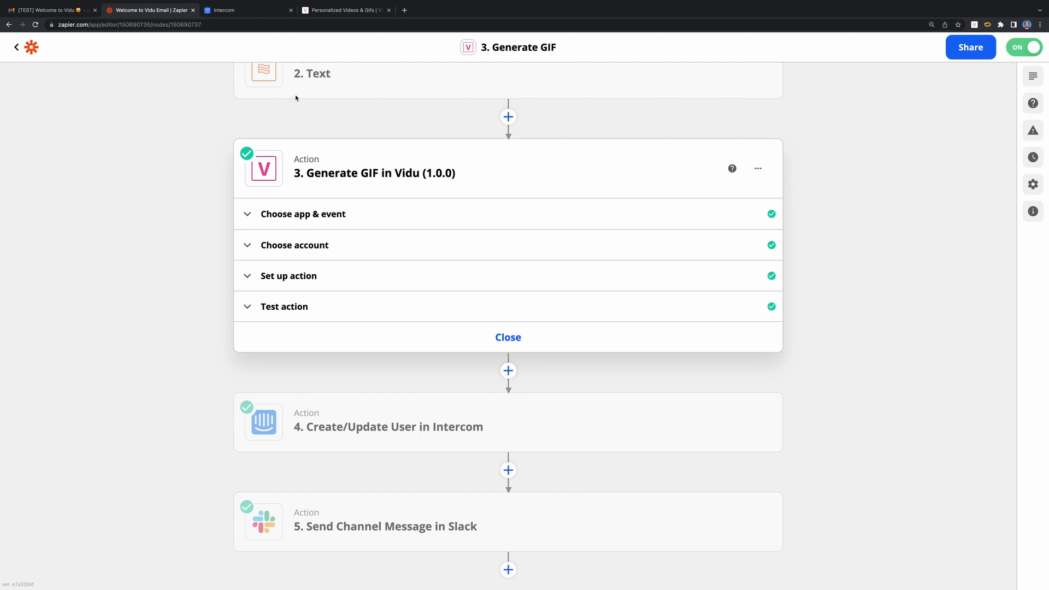
click(314, 275)
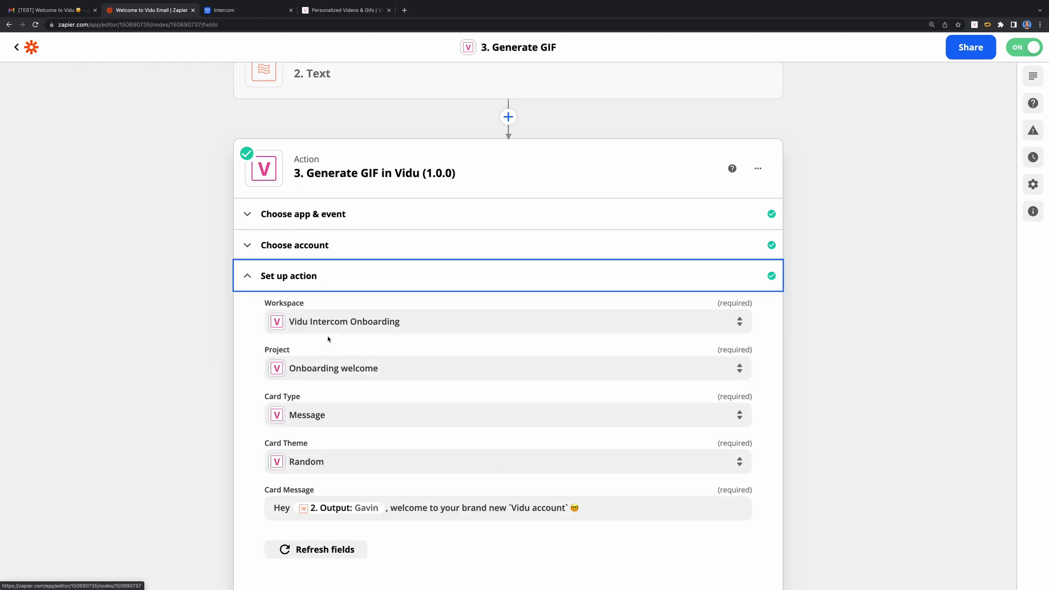
scroll(199, 361, down, 1)
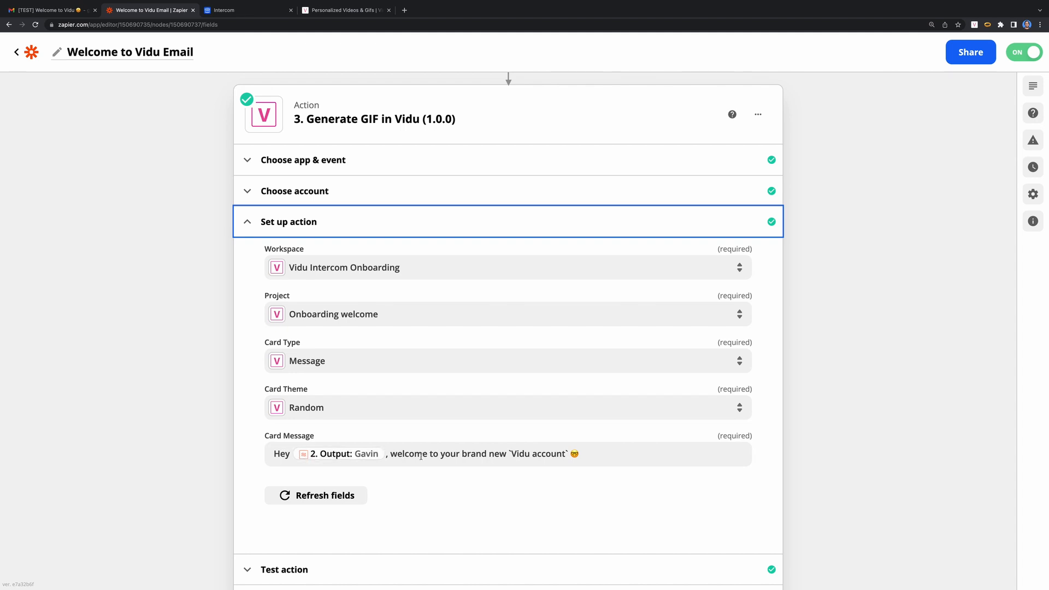
- Check the received email in Gmail, then generate a white-card welcome-message GIF in Vidu
click(65, 10)
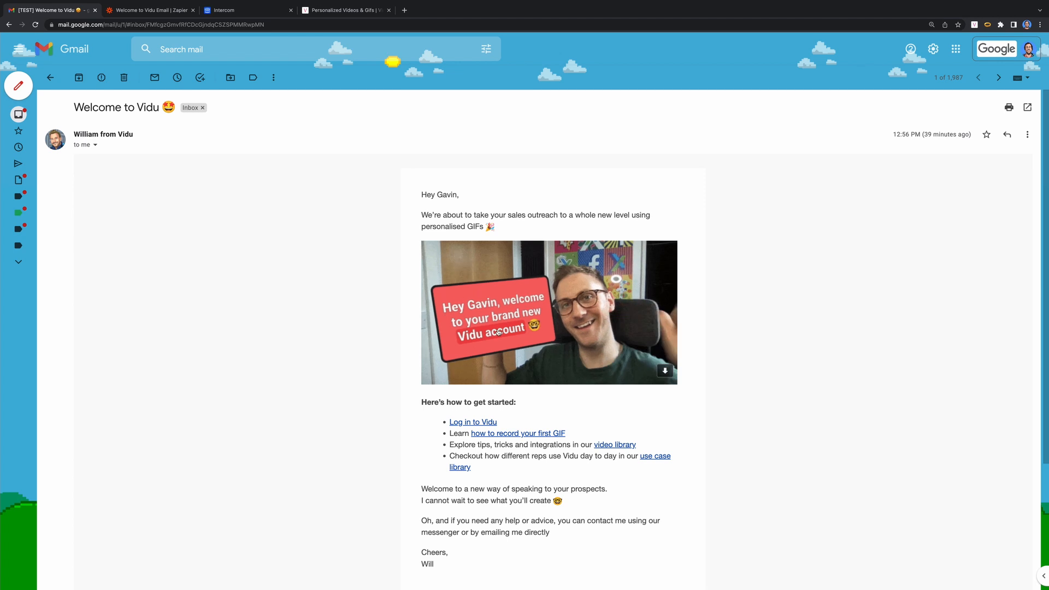
click(334, 10)
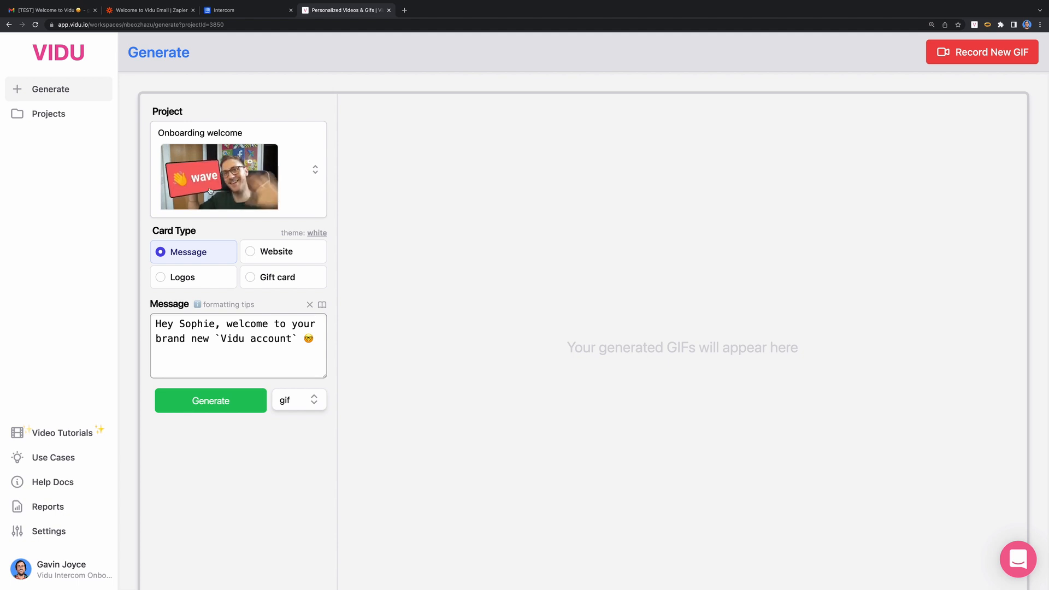
click(213, 400)
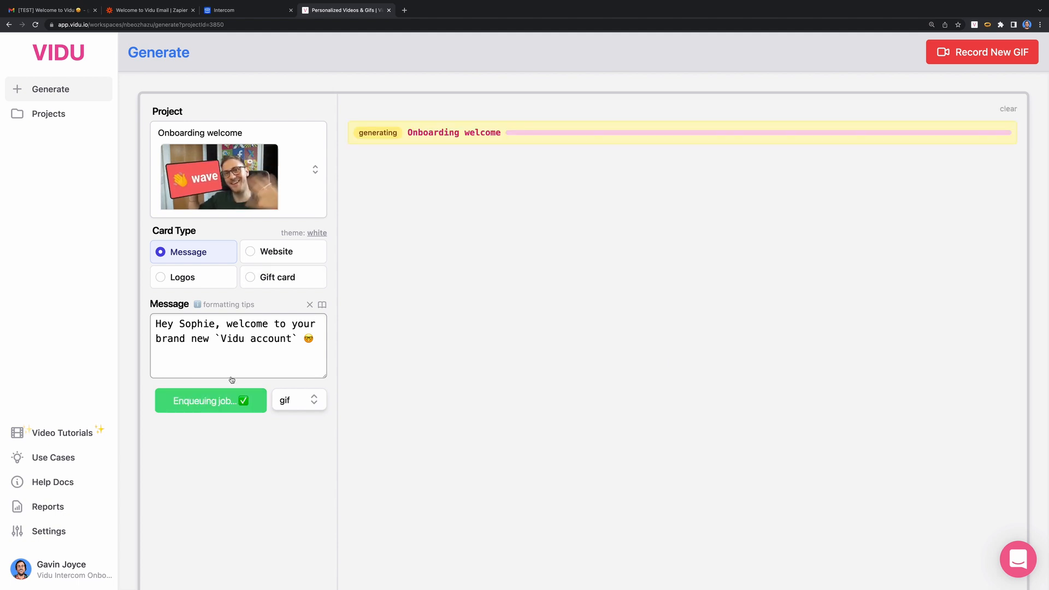
double_click(197, 323)
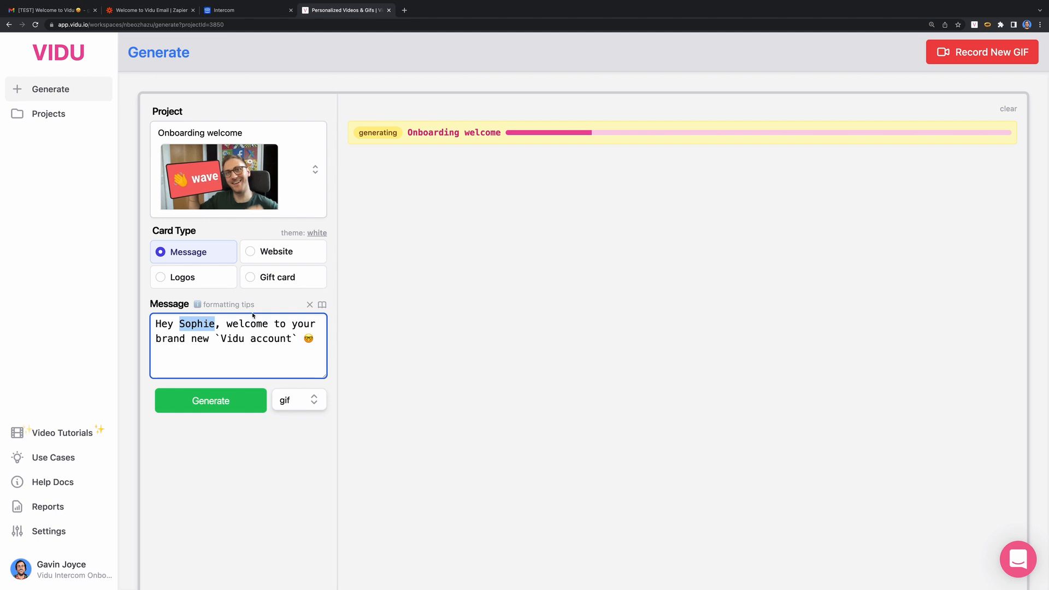
- Generate the welcome-message GIF again using the yellow card theme
click(317, 233)
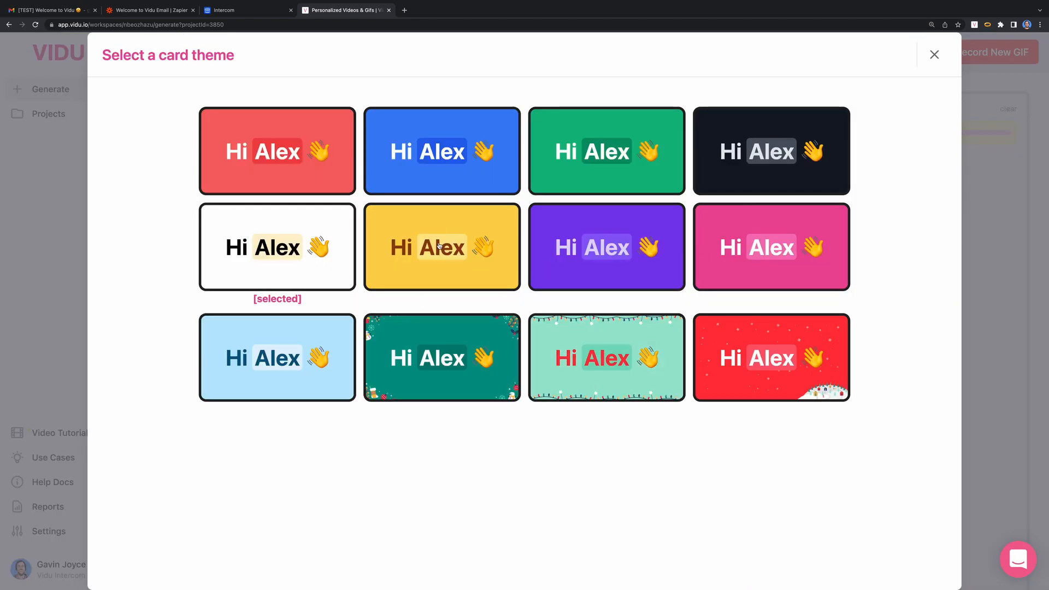
click(479, 261)
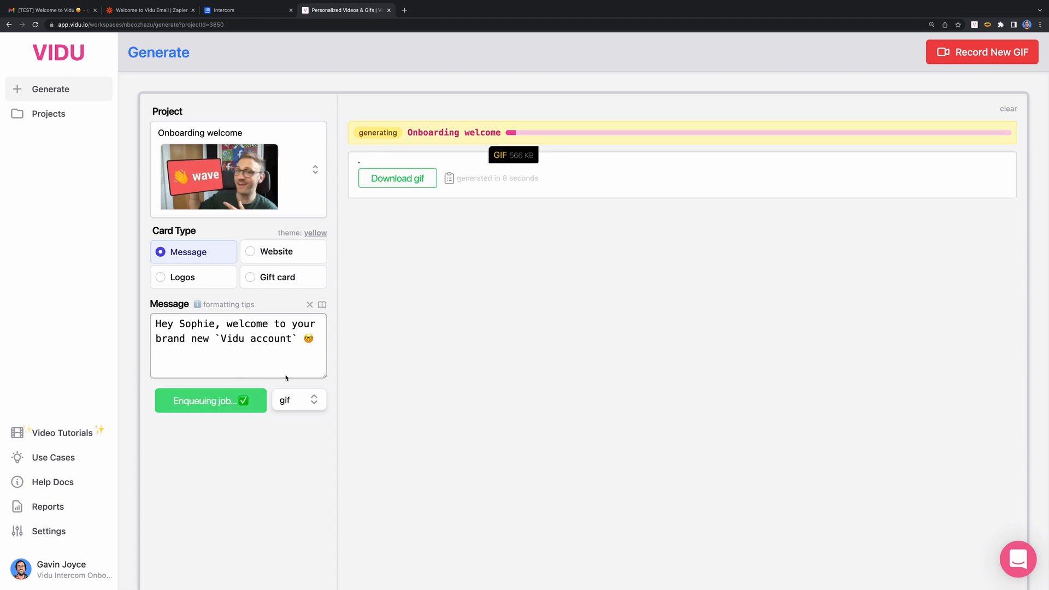
click(162, 15)
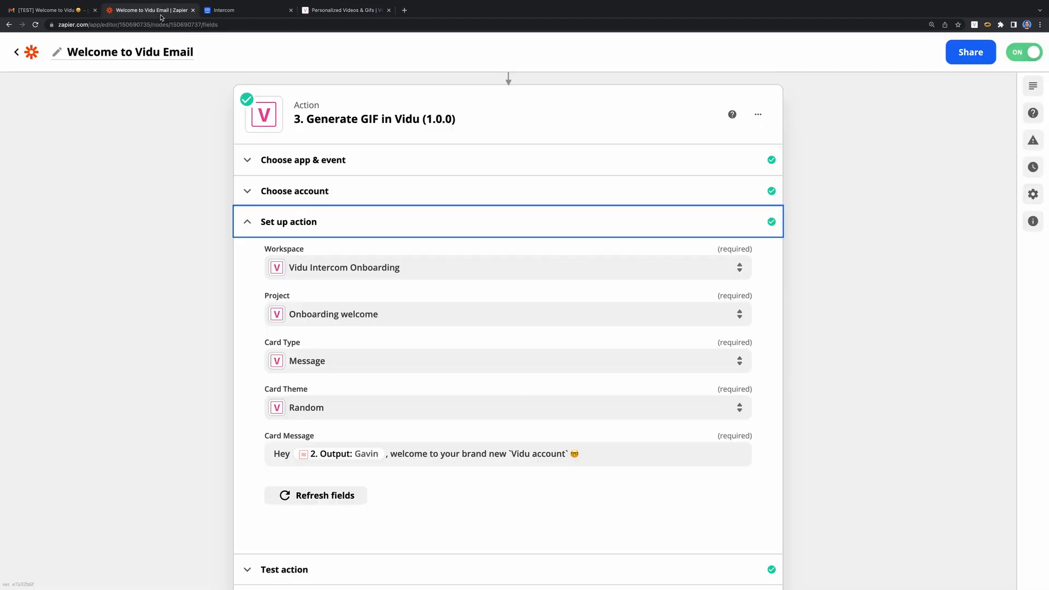
- Leave the GIF step's Card Theme as Random and Card Type as Message
click(335, 409)
scroll(408, 473, down, 3)
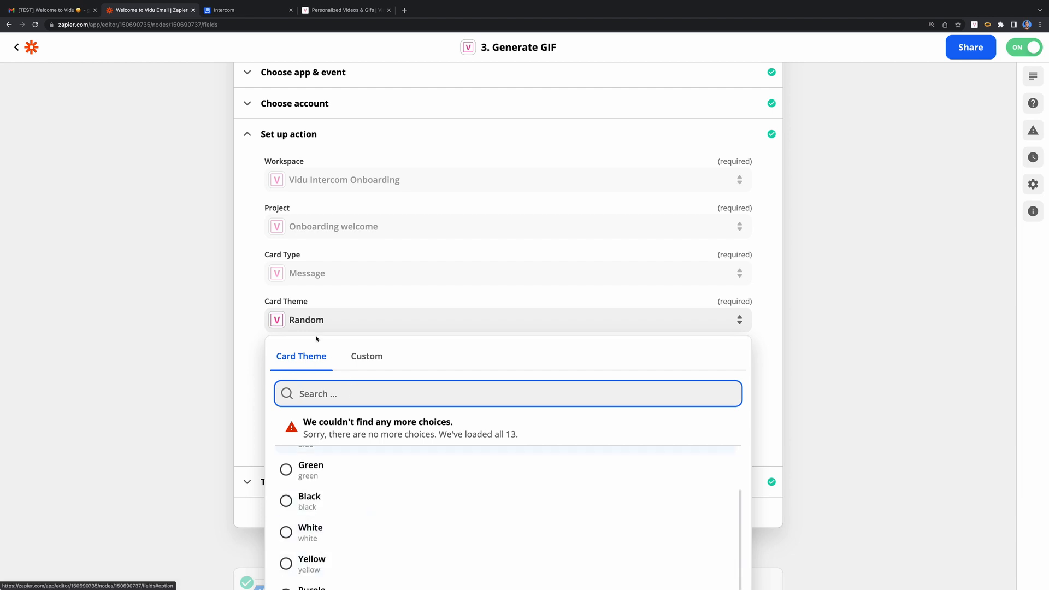
click(317, 299)
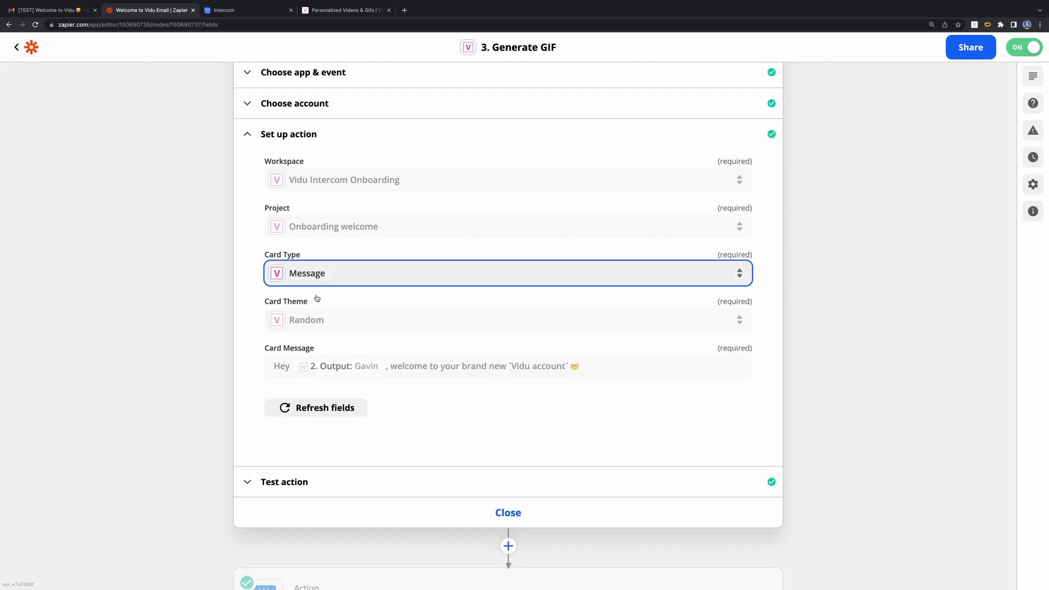
click(346, 276)
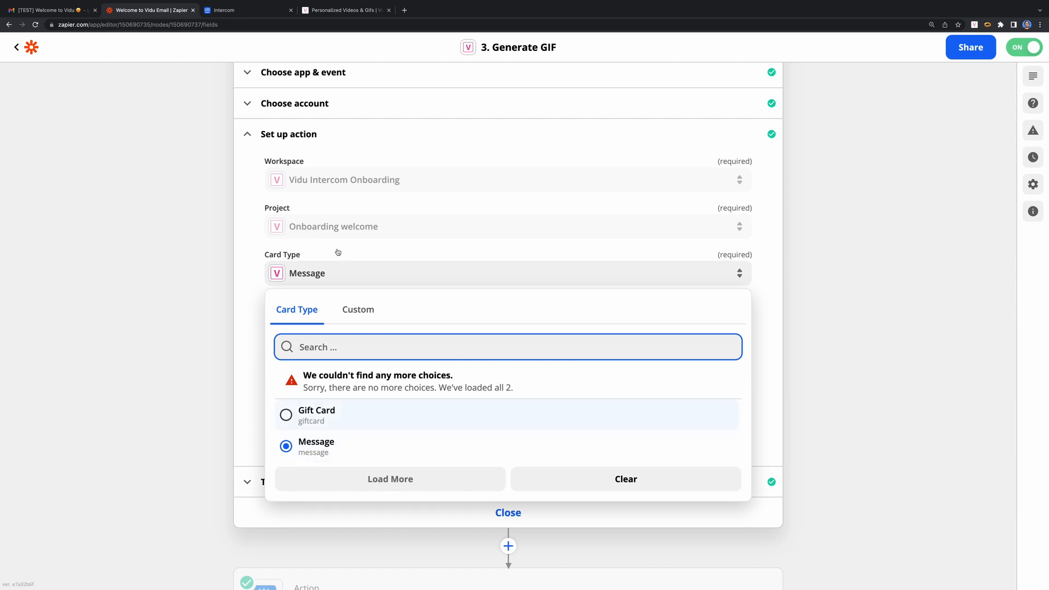
click(323, 277)
click(336, 11)
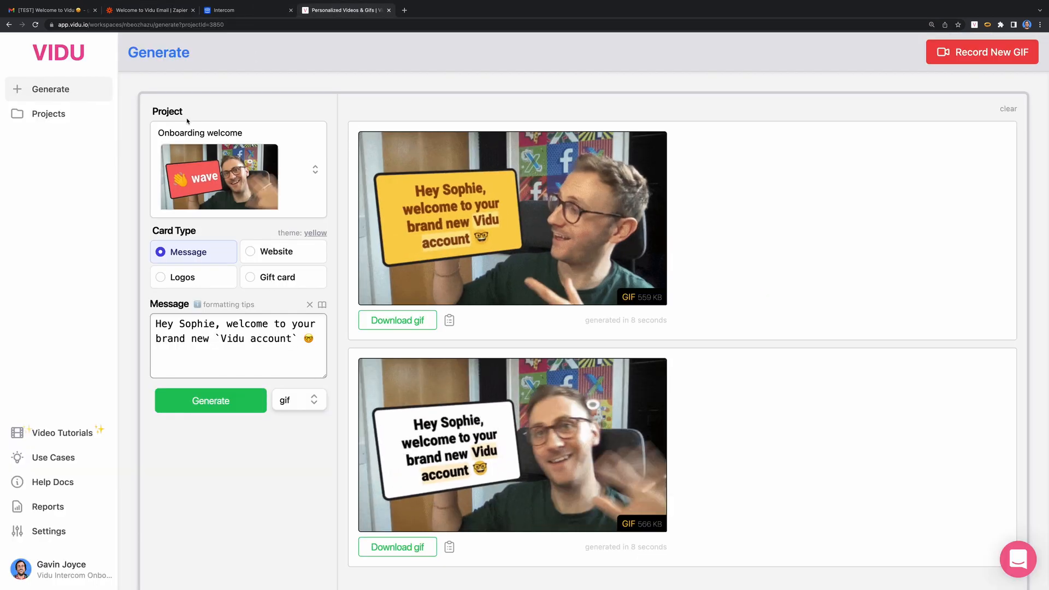
- Generate a $20 Starbucks gift-card GIF in Vidu addressed to the recipient's first name
click(290, 279)
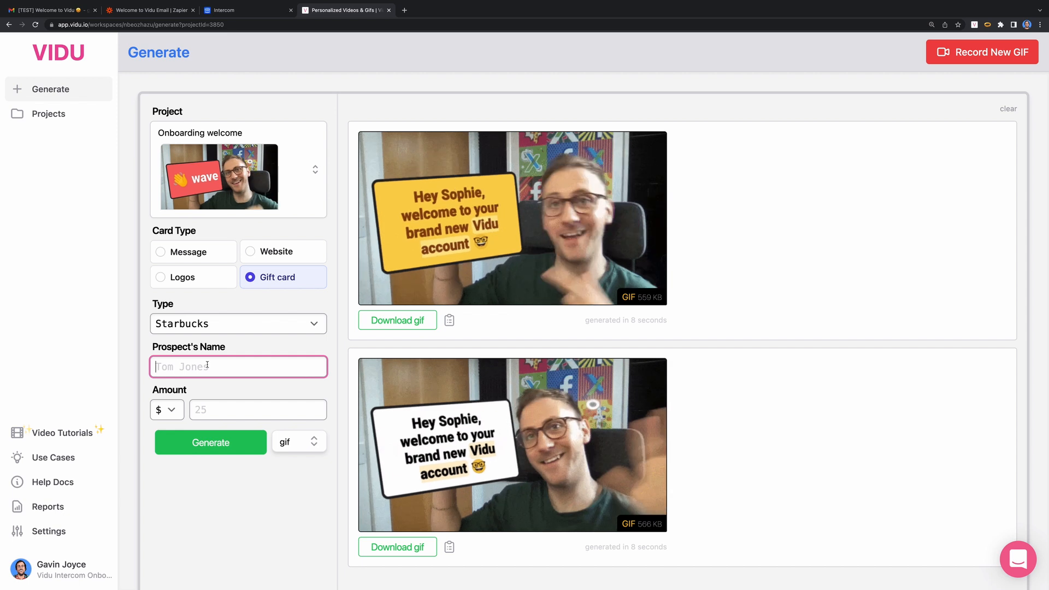
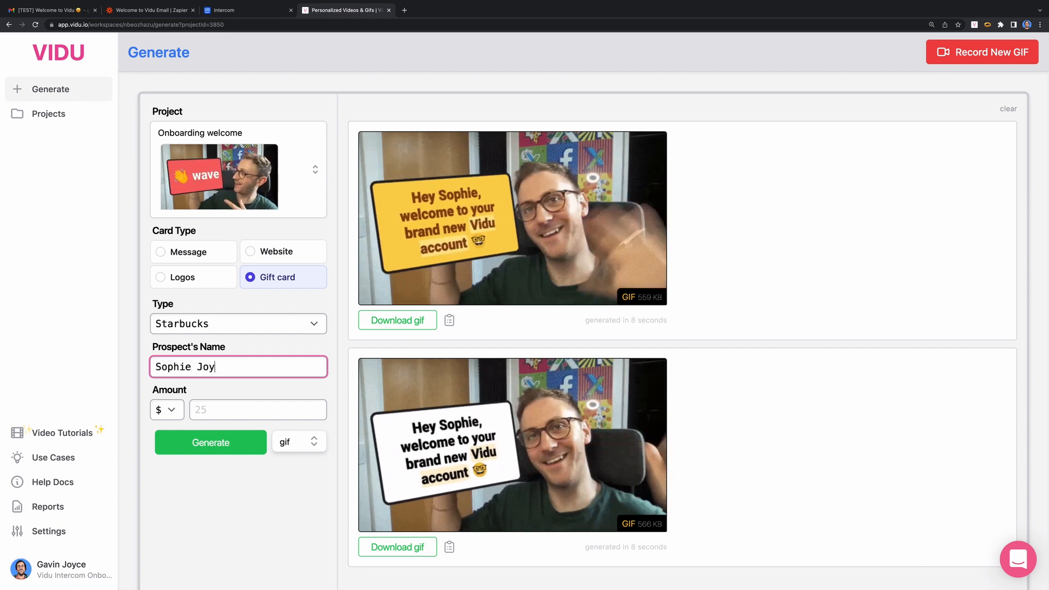
key(Tab)
key(Tab)
text(20)
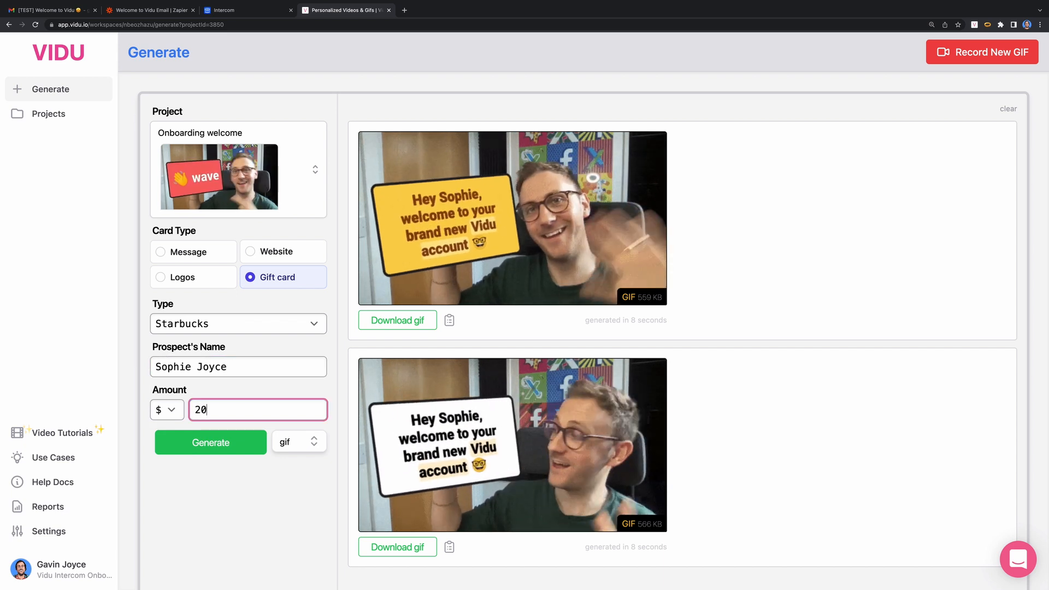
key(Return)
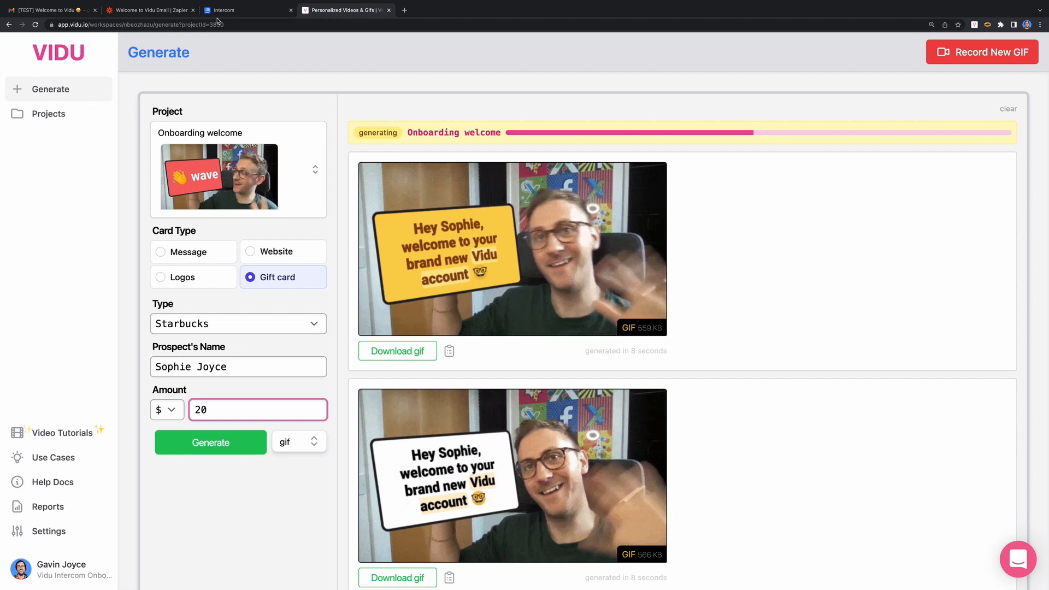
click(194, 328)
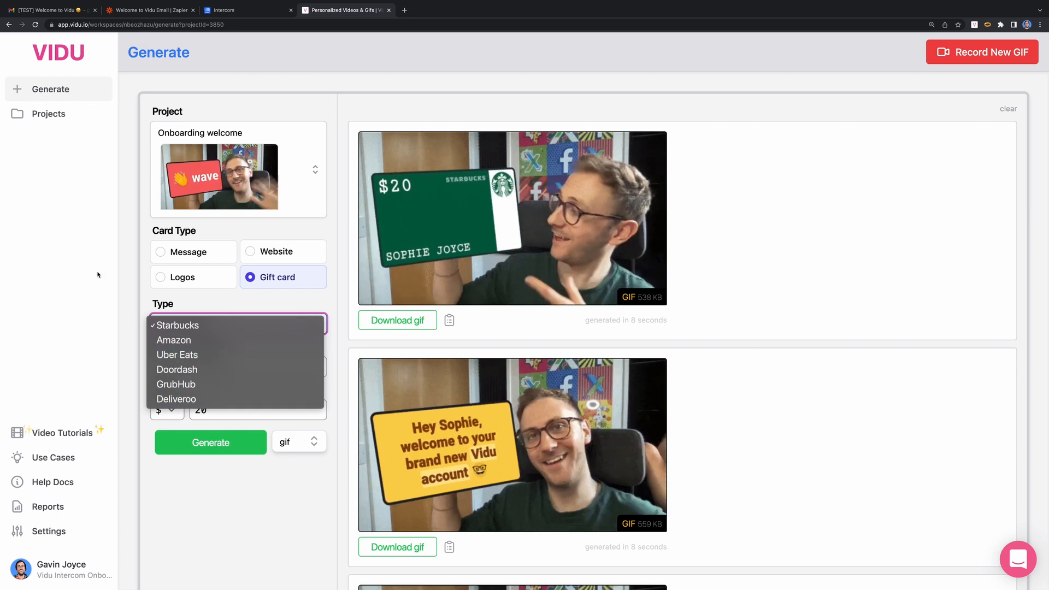
click(123, 271)
click(134, 9)
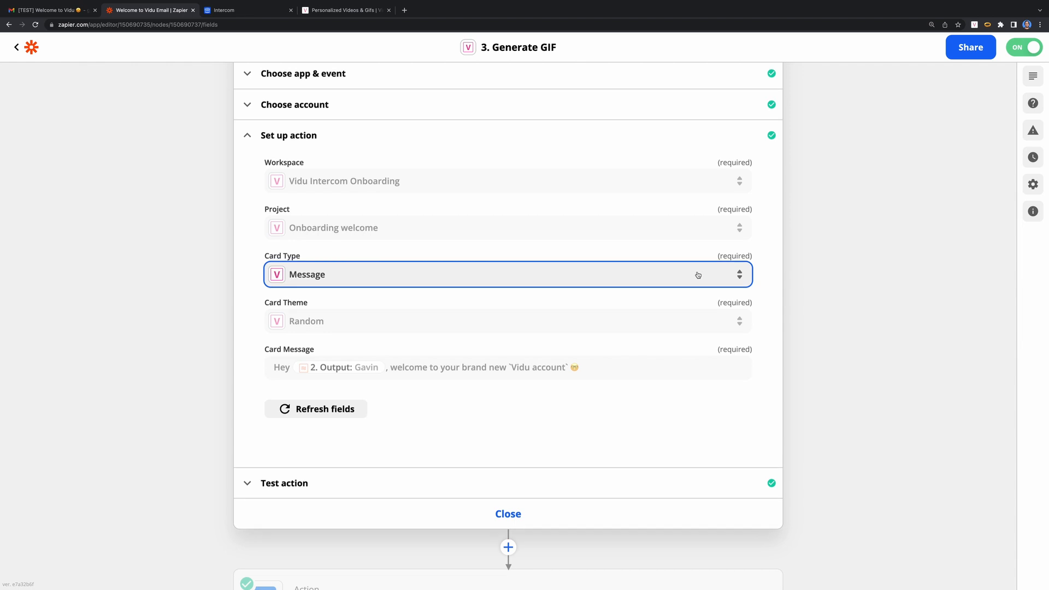
- Review the Intercom Create/Update User step mapping zapier_welcome_gif_path to Vidu's result path
scroll(391, 150, up, 3)
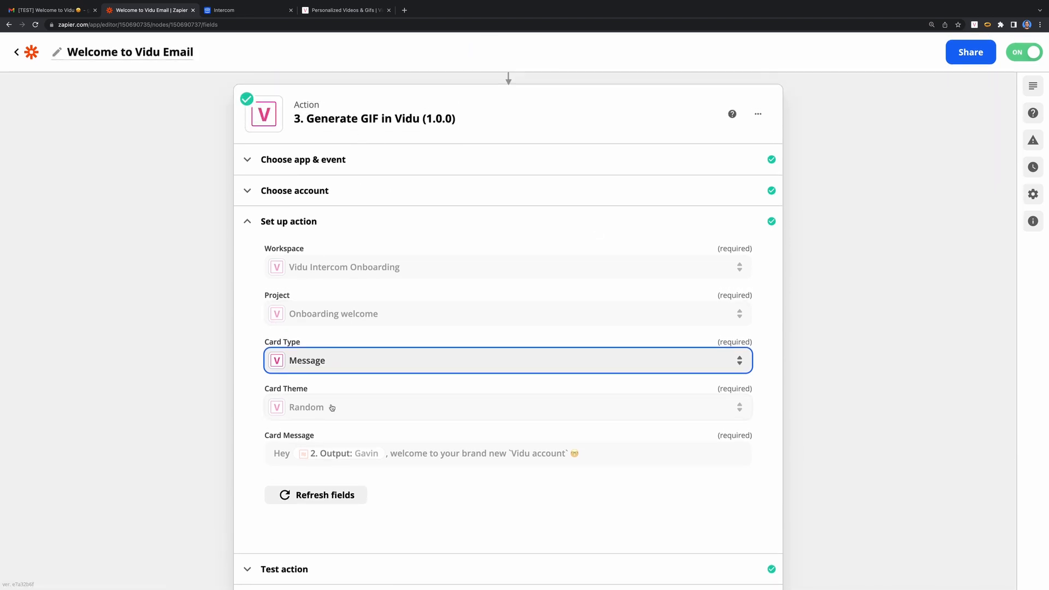
scroll(386, 460, down, 5)
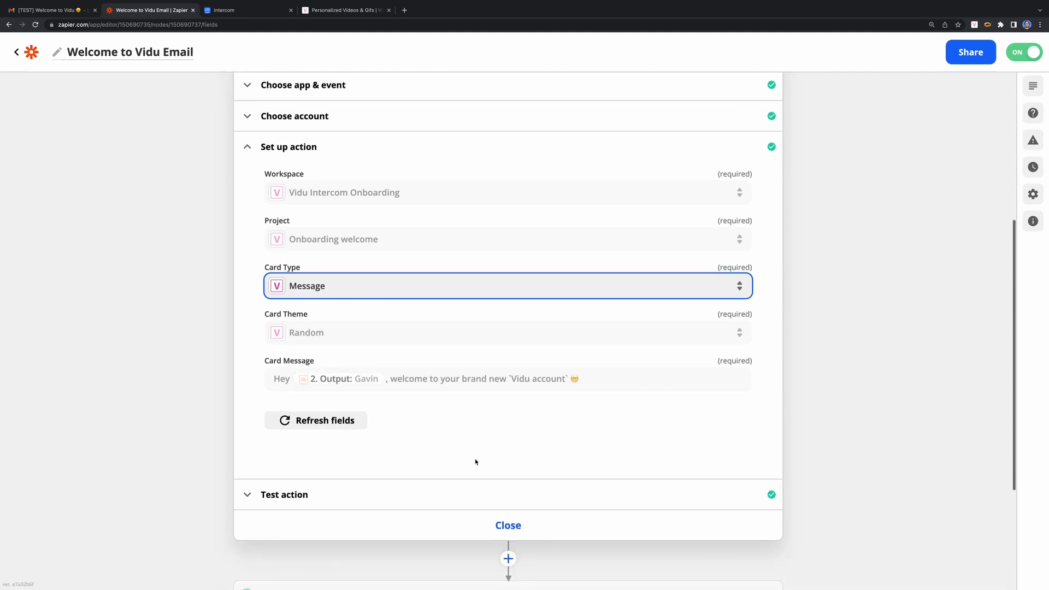
click(431, 541)
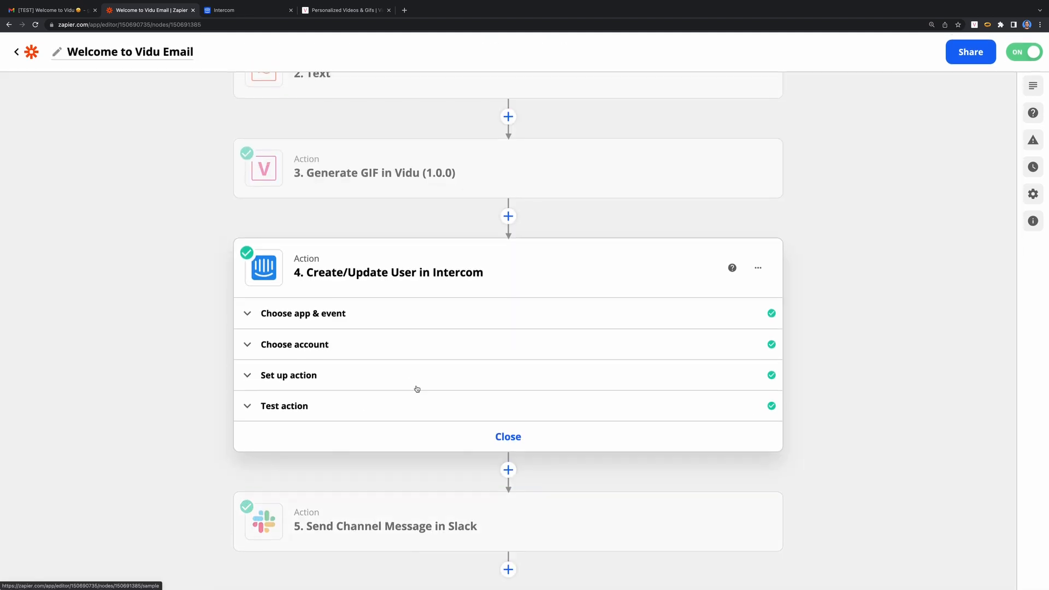
click(354, 374)
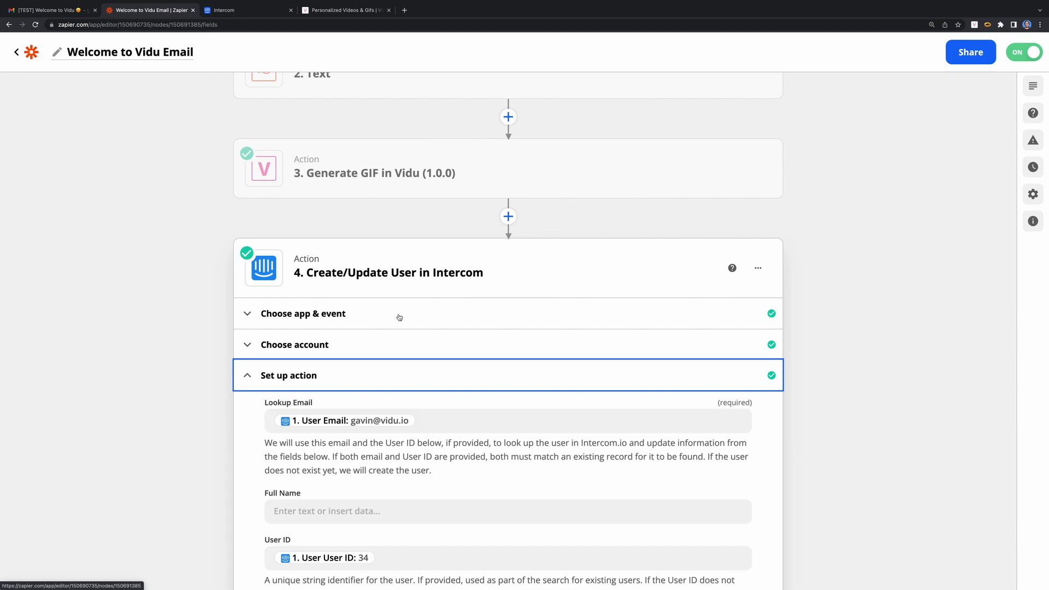
scroll(377, 366, down, 2)
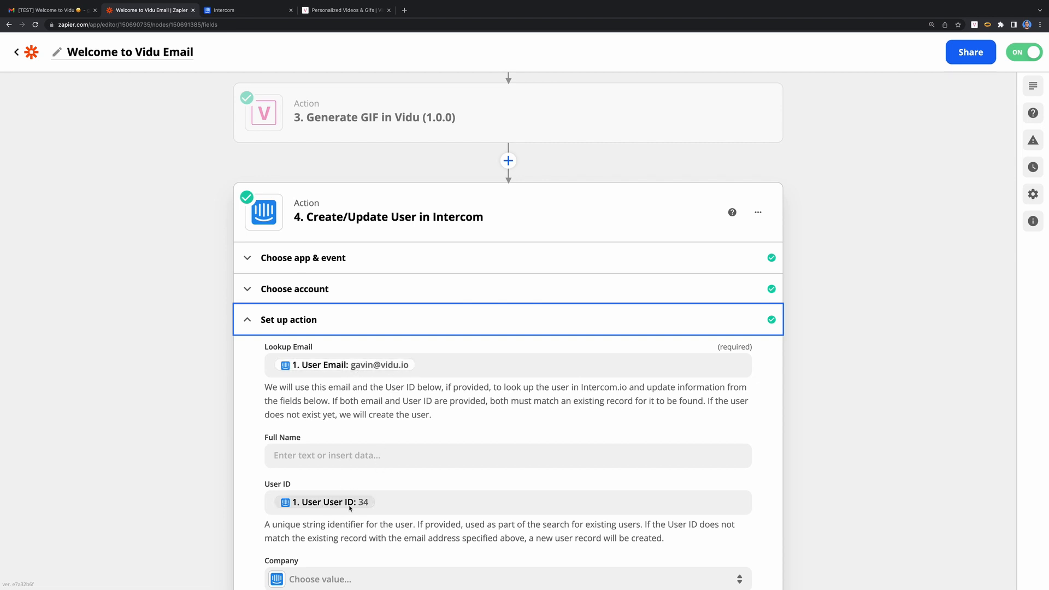
scroll(350, 509, down, 10)
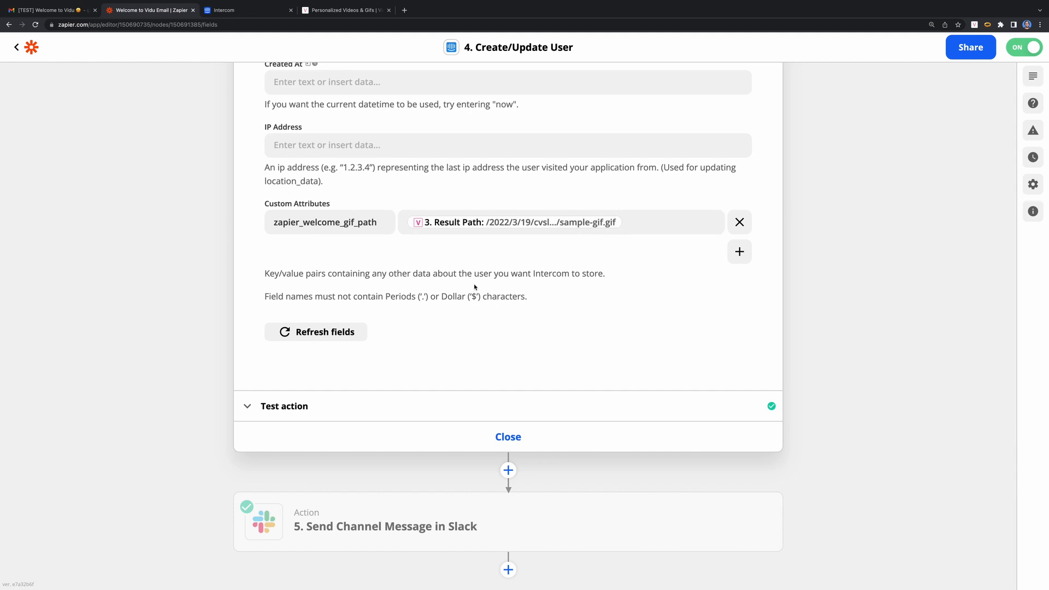
- Review the settings of the Slack Send Channel Message step
click(404, 526)
click(337, 477)
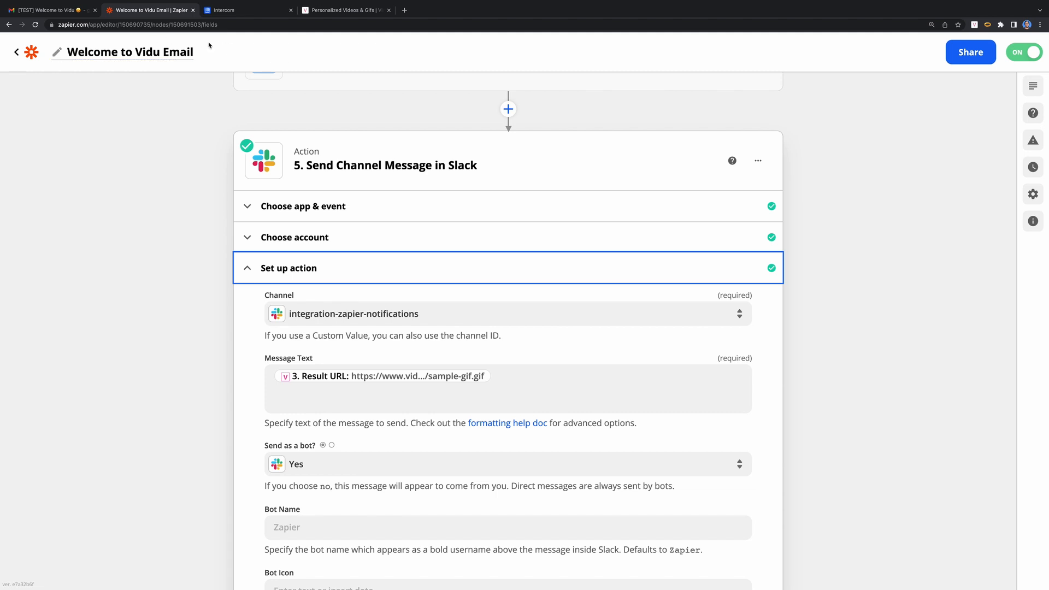
click(246, 9)
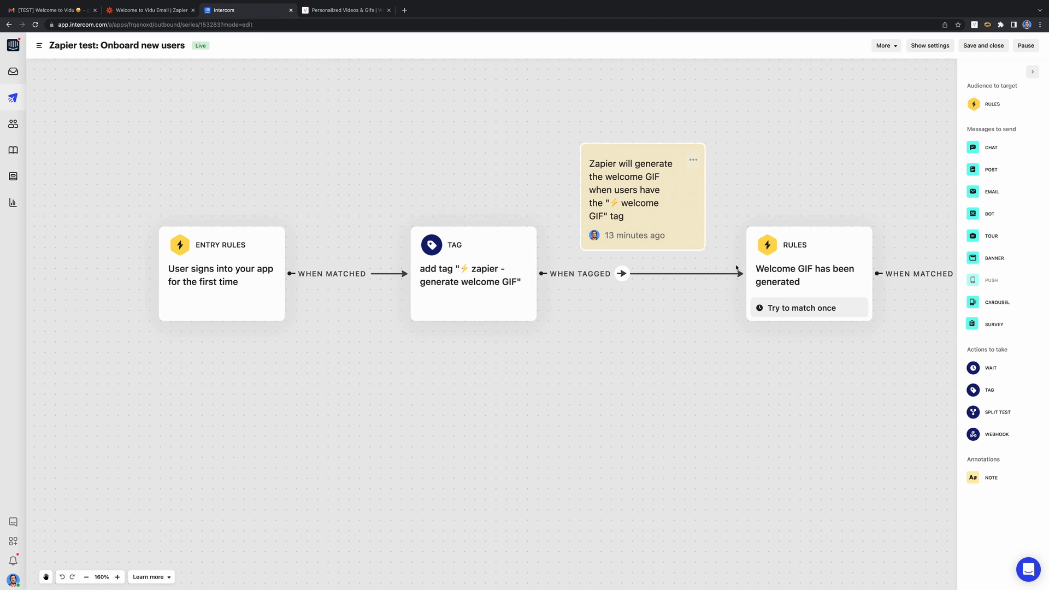
click(790, 290)
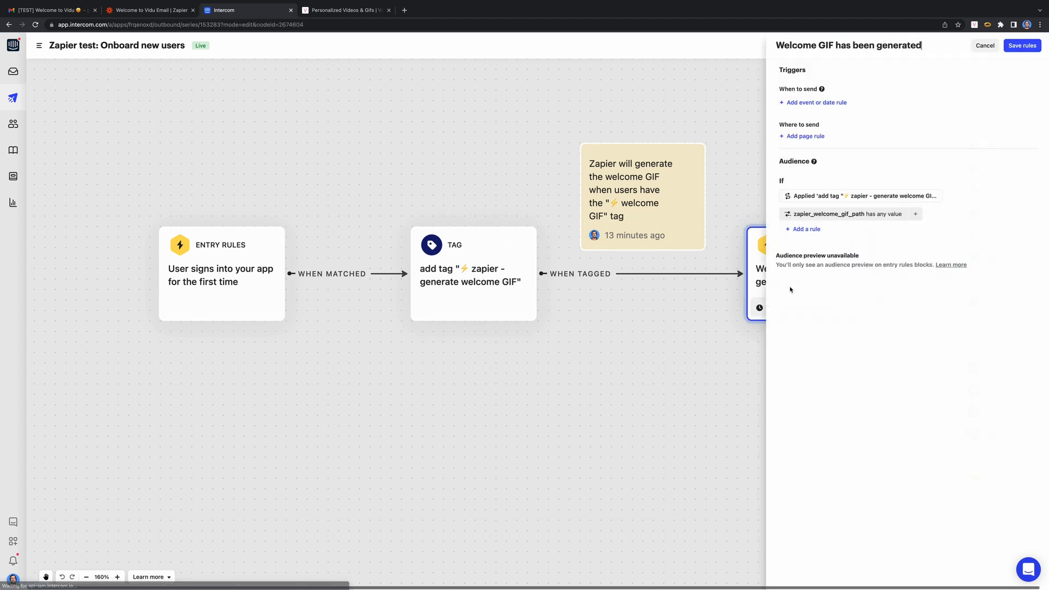
click(819, 218)
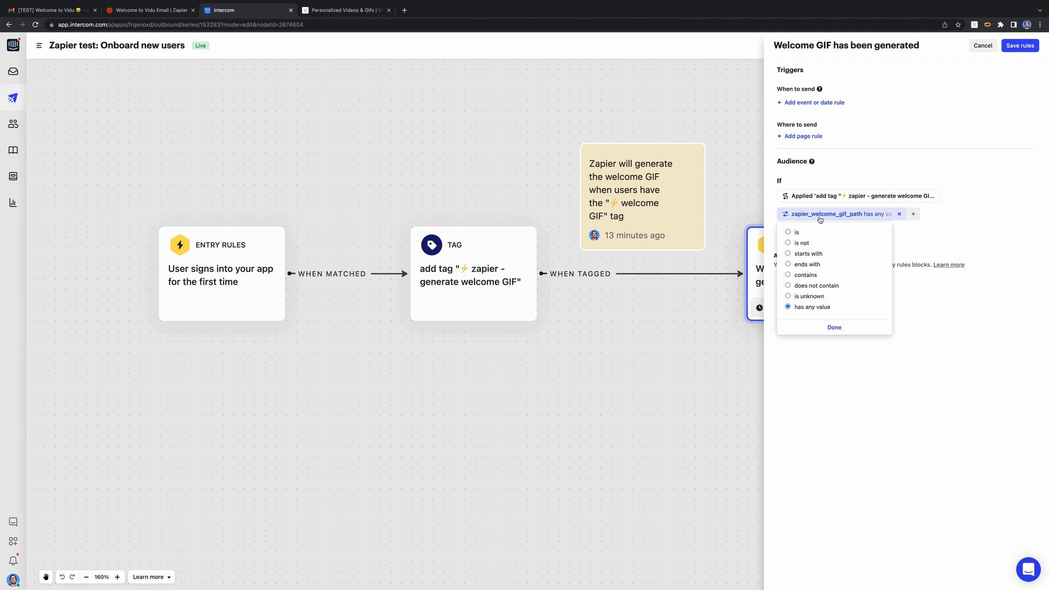
click(845, 218)
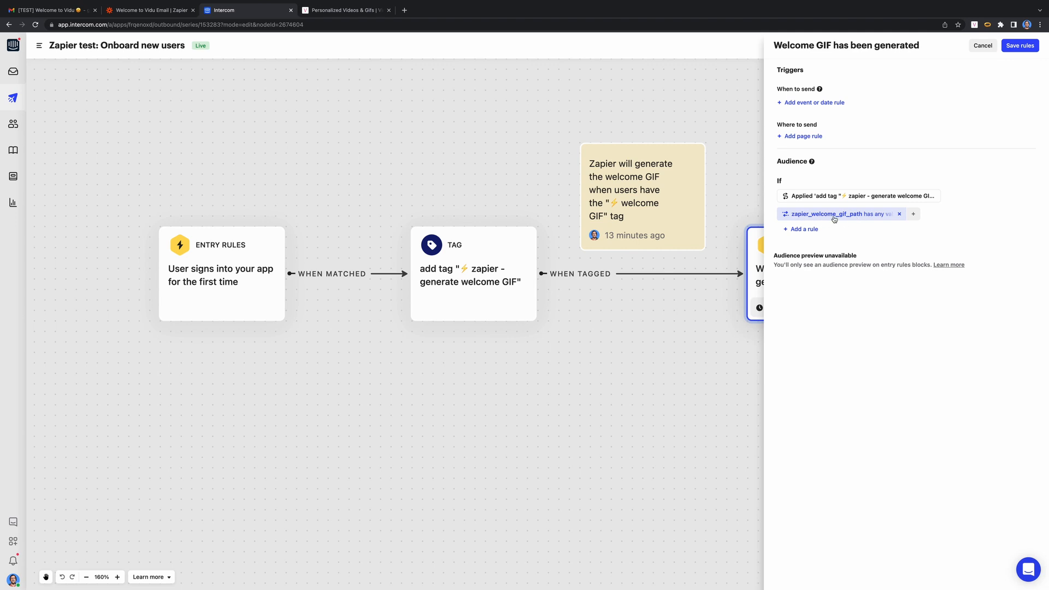
click(983, 45)
click(858, 238)
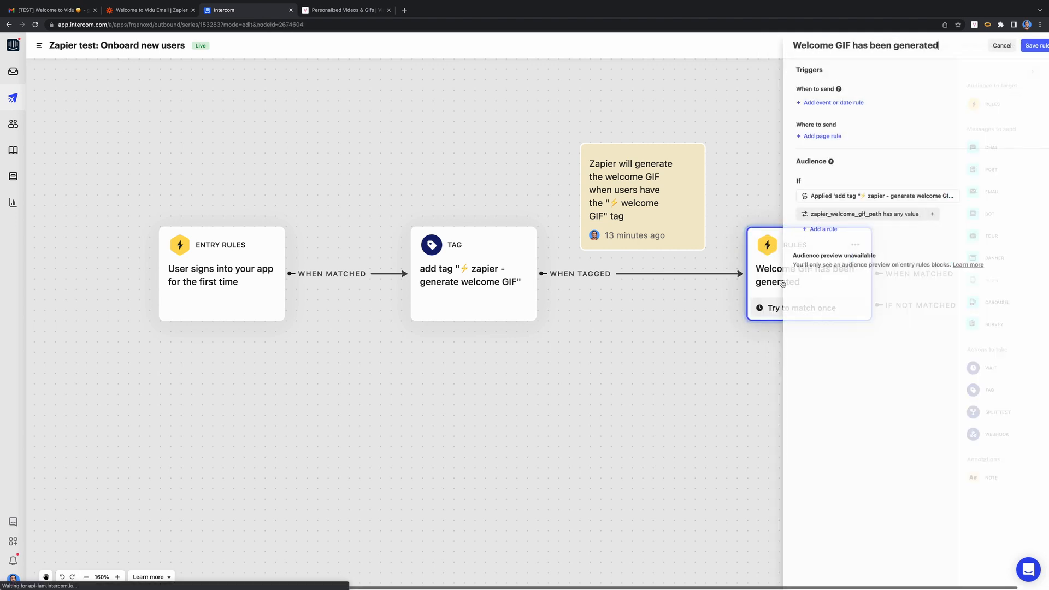
click(757, 84)
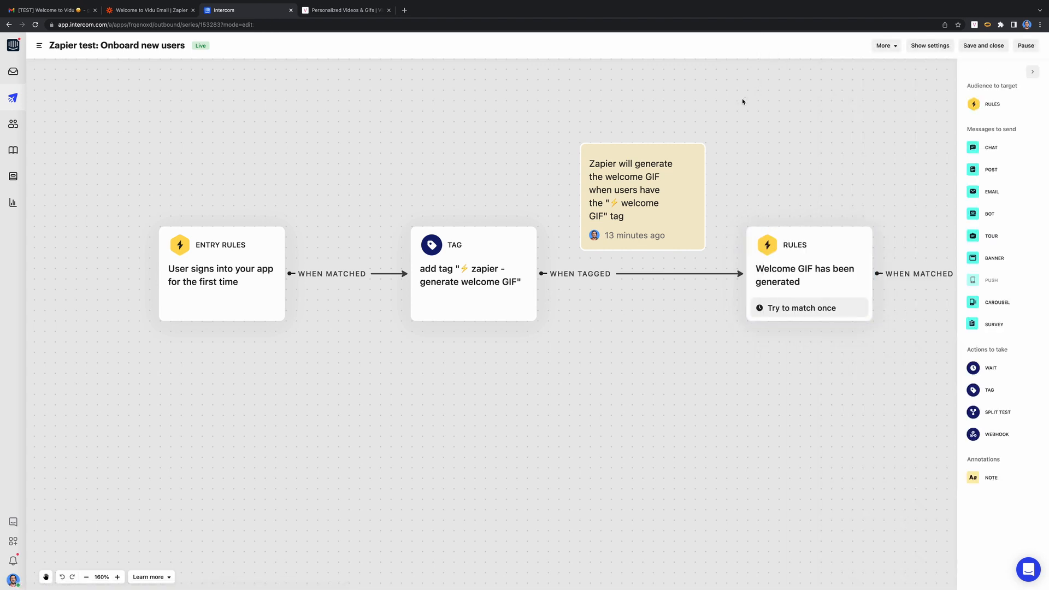
scroll(691, 145, right, 2)
scroll(721, 219, right, 3)
- Verify the welcome GIF's src uses custom_data.zapier_welcome_gif_path, save it, then view the email in Gmail
click(744, 298)
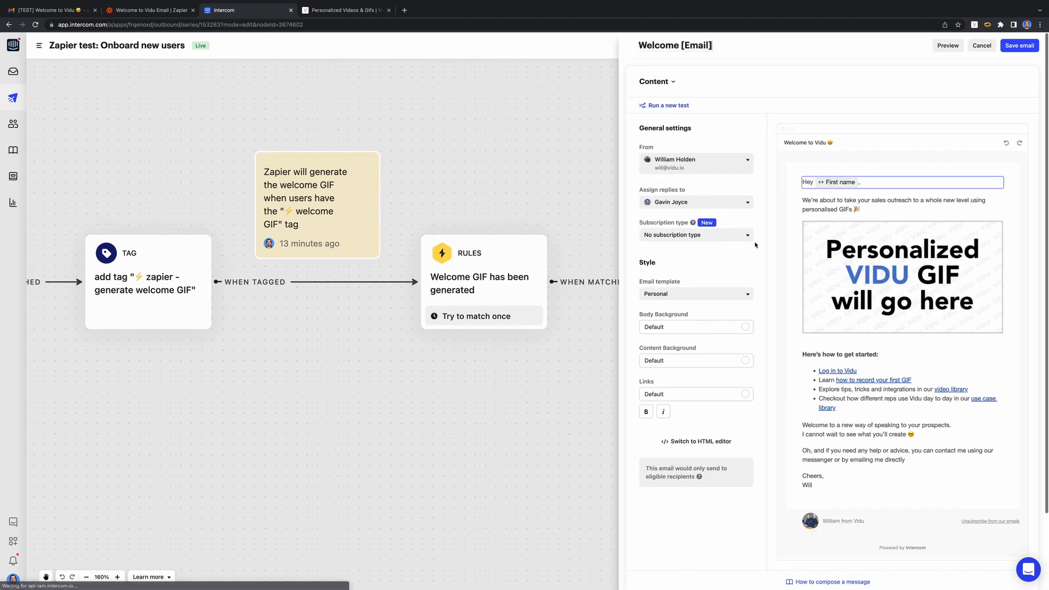
click(901, 267)
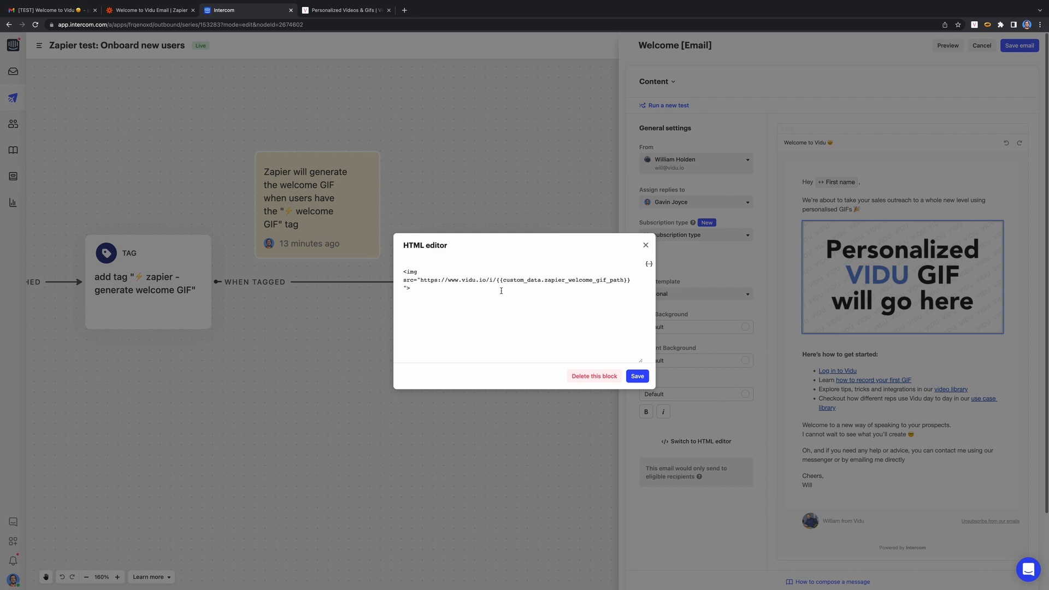
drag(503, 280, 624, 281)
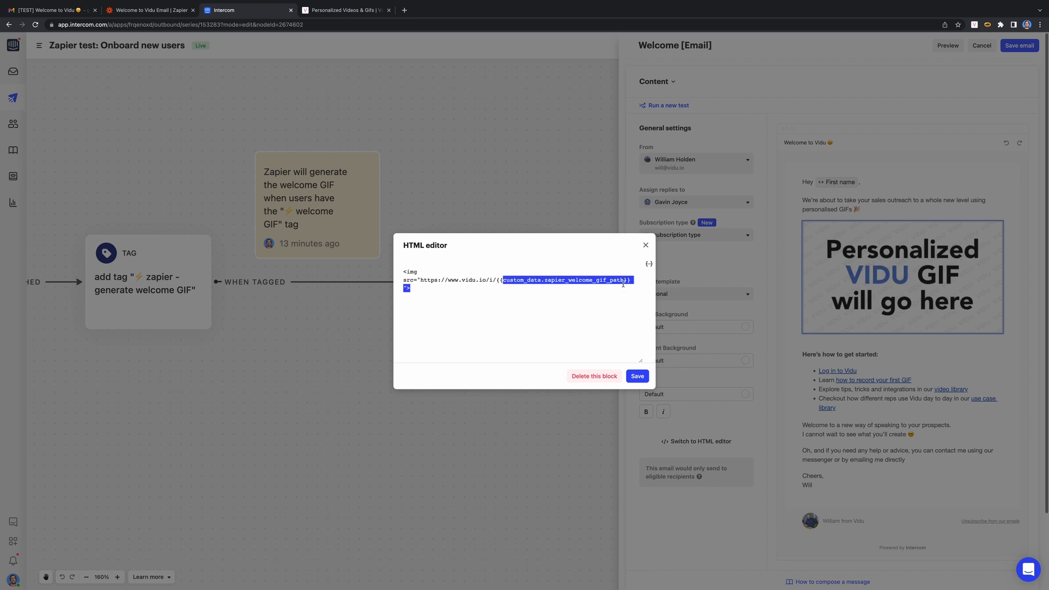
click(624, 280)
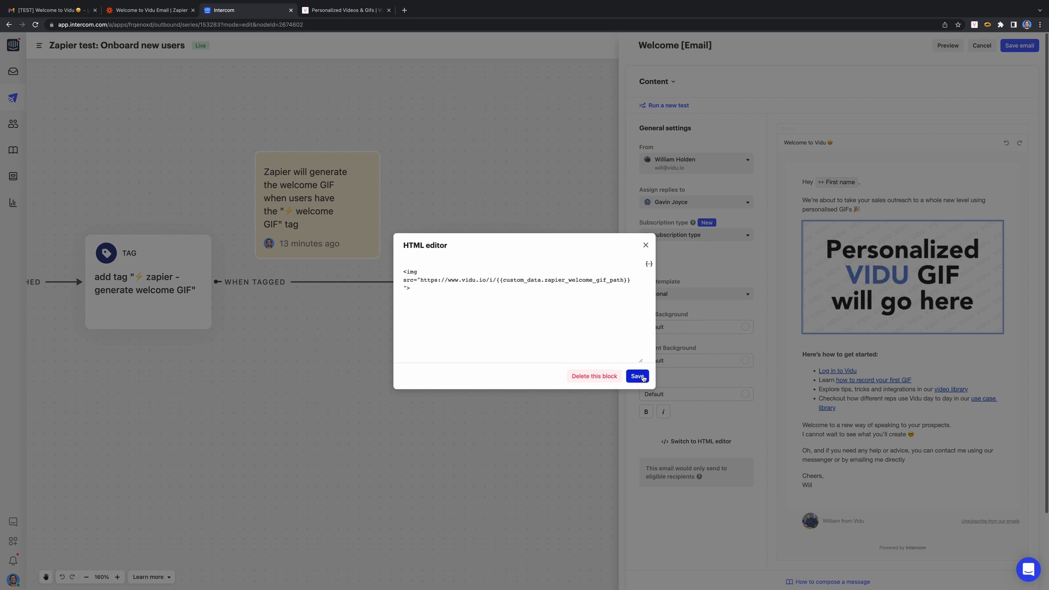
click(645, 246)
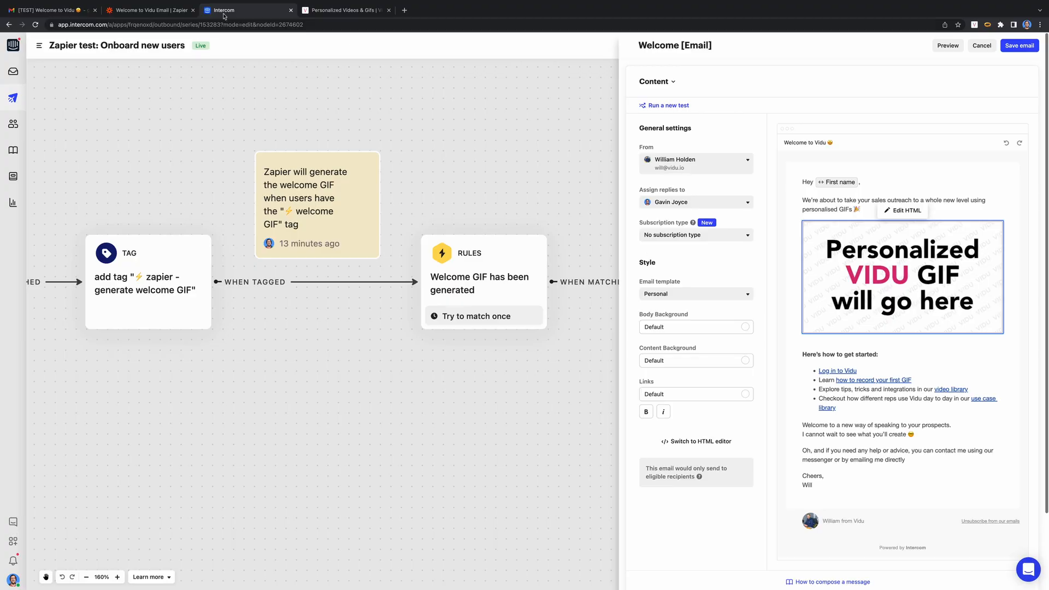
click(75, 12)
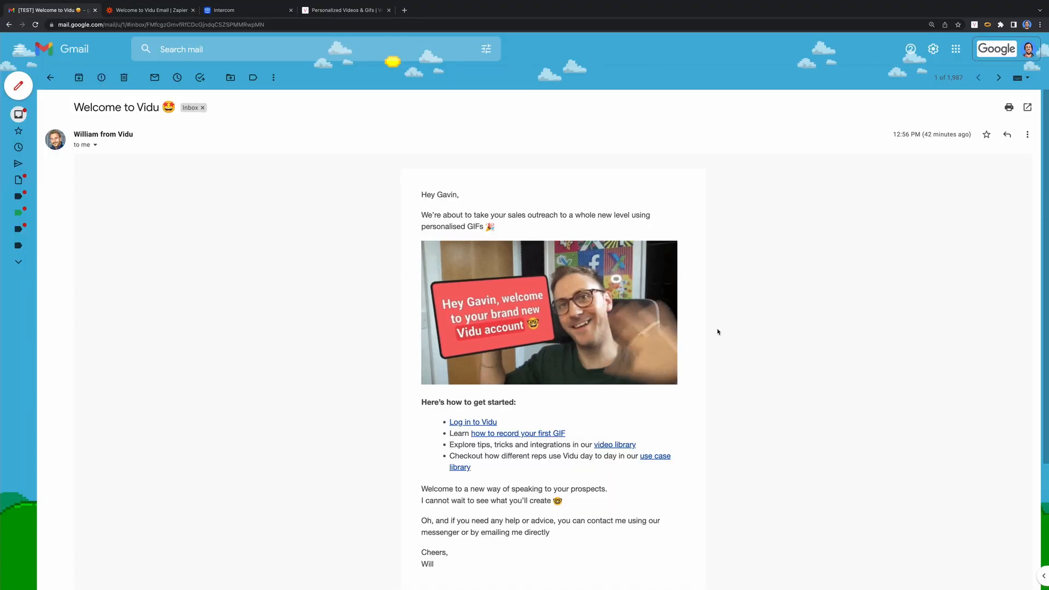